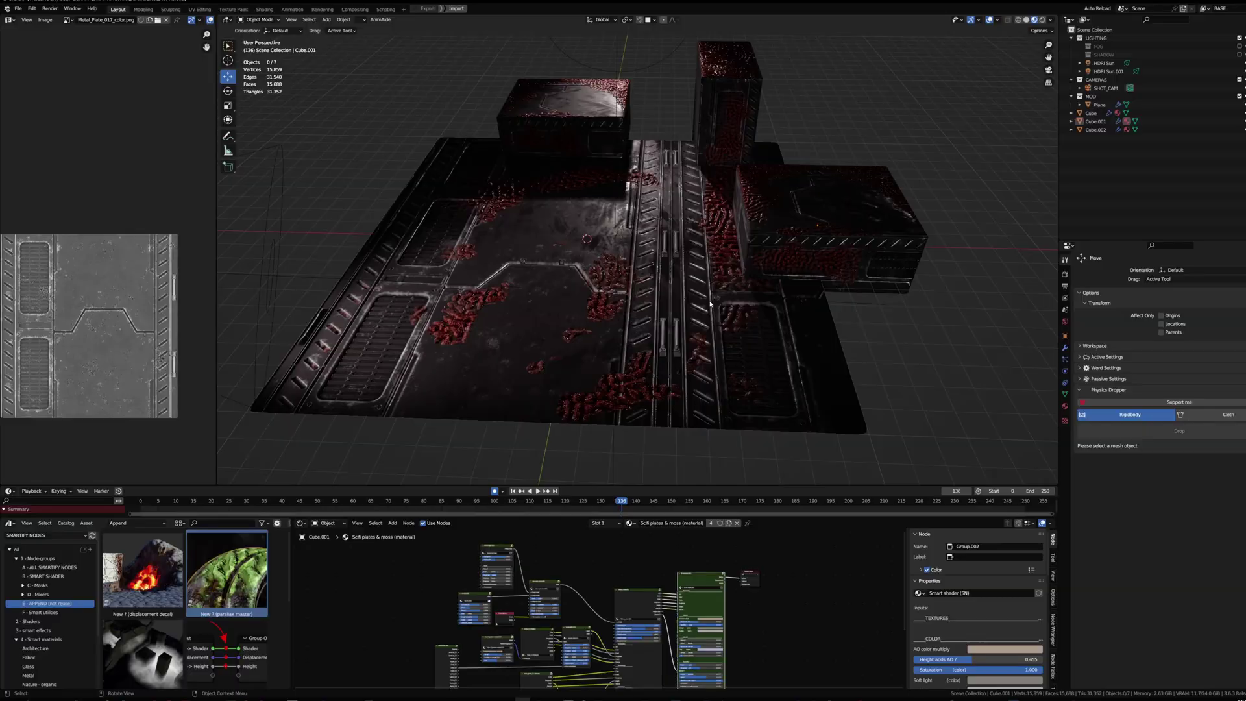
# Select the floor plane and vertex-paint alien growth onto it around the recessed grates
pyautogui.moveTo(645, 316)
pyautogui.mouseDown(button='middle')
pyautogui.moveTo(601, 305)
pyautogui.moveTo(658, 305)
pyautogui.mouseUp(button='middle')
pyautogui.scroll(4, 652, 306)
pyautogui.click(657, 305)
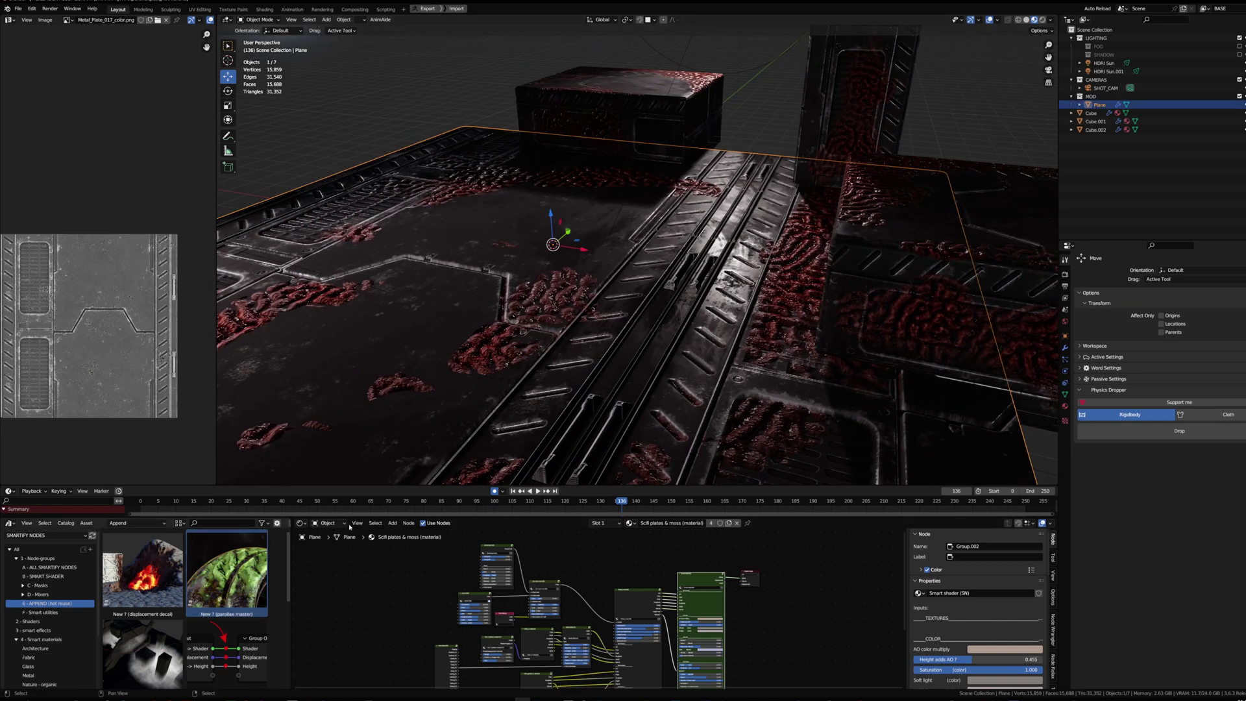
pyautogui.moveTo(549, 303)
pyautogui.mouseDown(button='middle')
pyautogui.moveTo(582, 298)
pyautogui.moveTo(564, 286)
pyautogui.moveTo(700, 260)
pyautogui.moveTo(649, 344)
pyautogui.moveTo(646, 328)
pyautogui.moveTo(745, 253)
pyautogui.mouseUp(button='middle')
pyautogui.scroll(3, 581, 296)
pyautogui.hotkey('ctrl', 'Tab')
pyautogui.keyDown('ctrl'); pyautogui.click(703, 192); pyautogui.keyUp('ctrl')
pyautogui.moveTo(703, 192)
pyautogui.mouseDown(button='middle')
pyautogui.moveTo(727, 260)
pyautogui.moveTo(743, 240)
pyautogui.moveTo(657, 305)
pyautogui.moveTo(705, 295)
pyautogui.mouseUp(button='middle')
pyautogui.press('Tab')
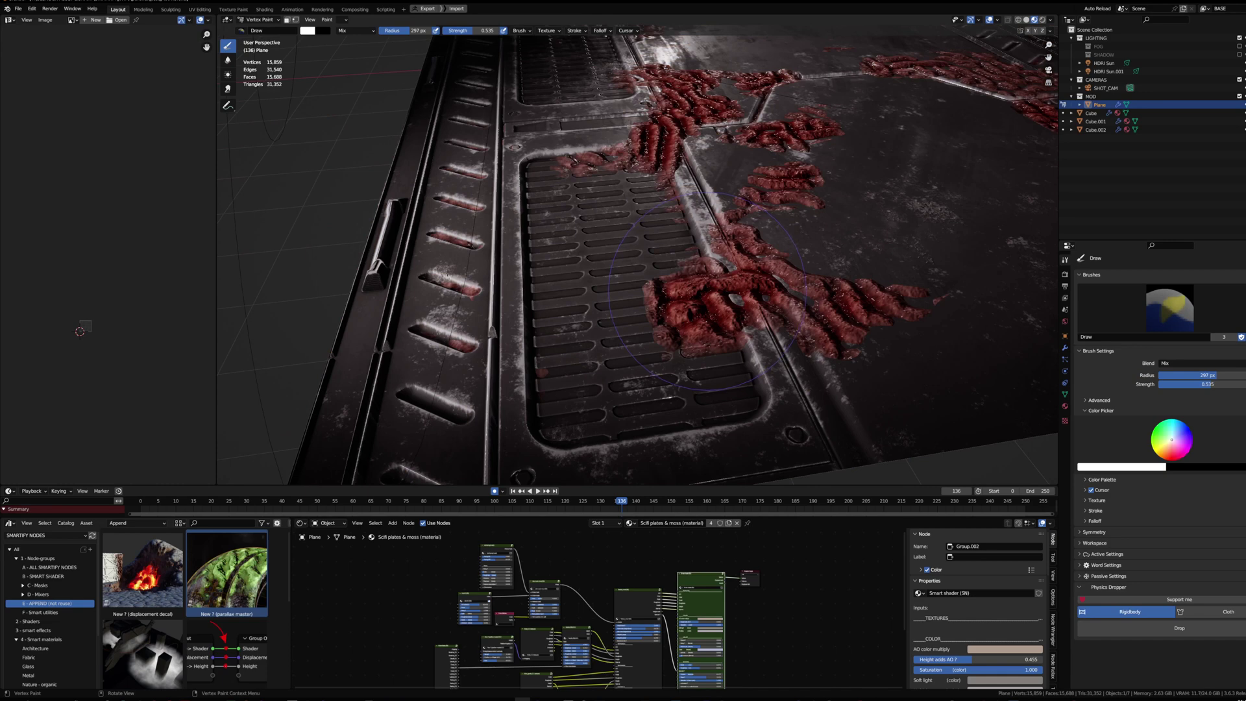
pyautogui.moveTo(688, 298); pyautogui.dragTo(678, 305, button='middle')
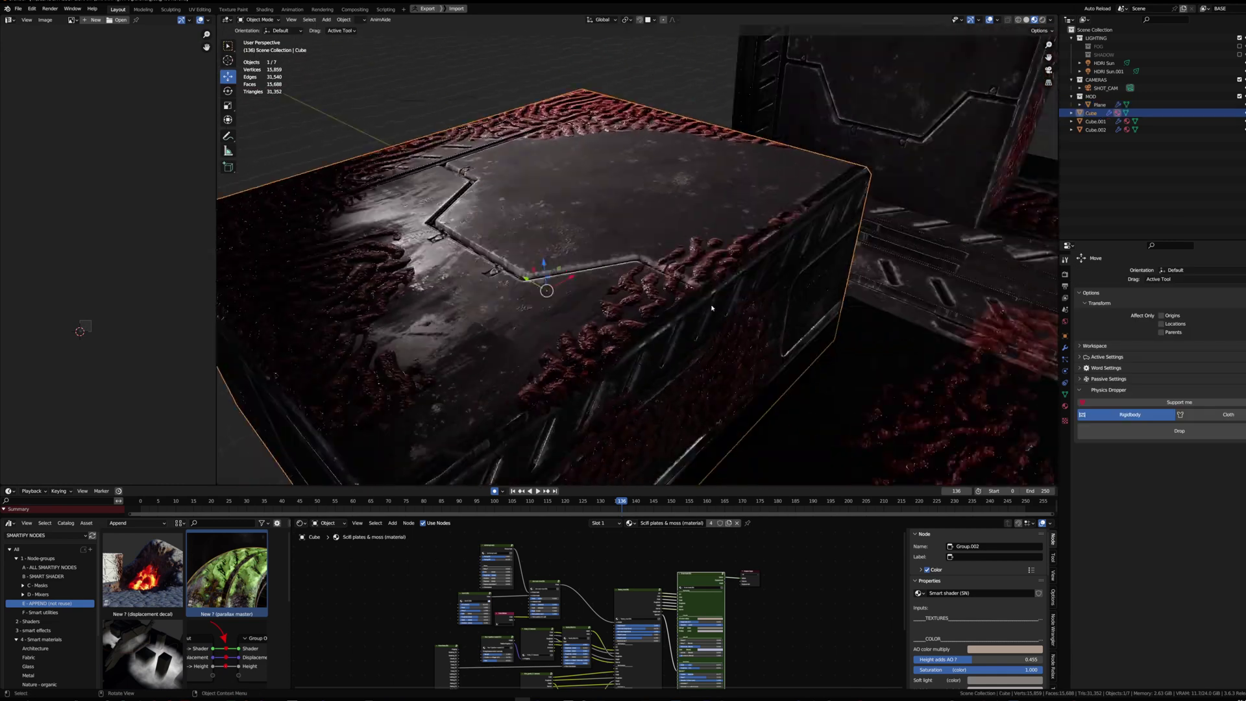
# Vertex-paint the growth mask on the selected box and return to Object Mode
pyautogui.hotkey('ctrl', 'Tab')
pyautogui.moveTo(645, 282); pyautogui.dragTo(593, 266)
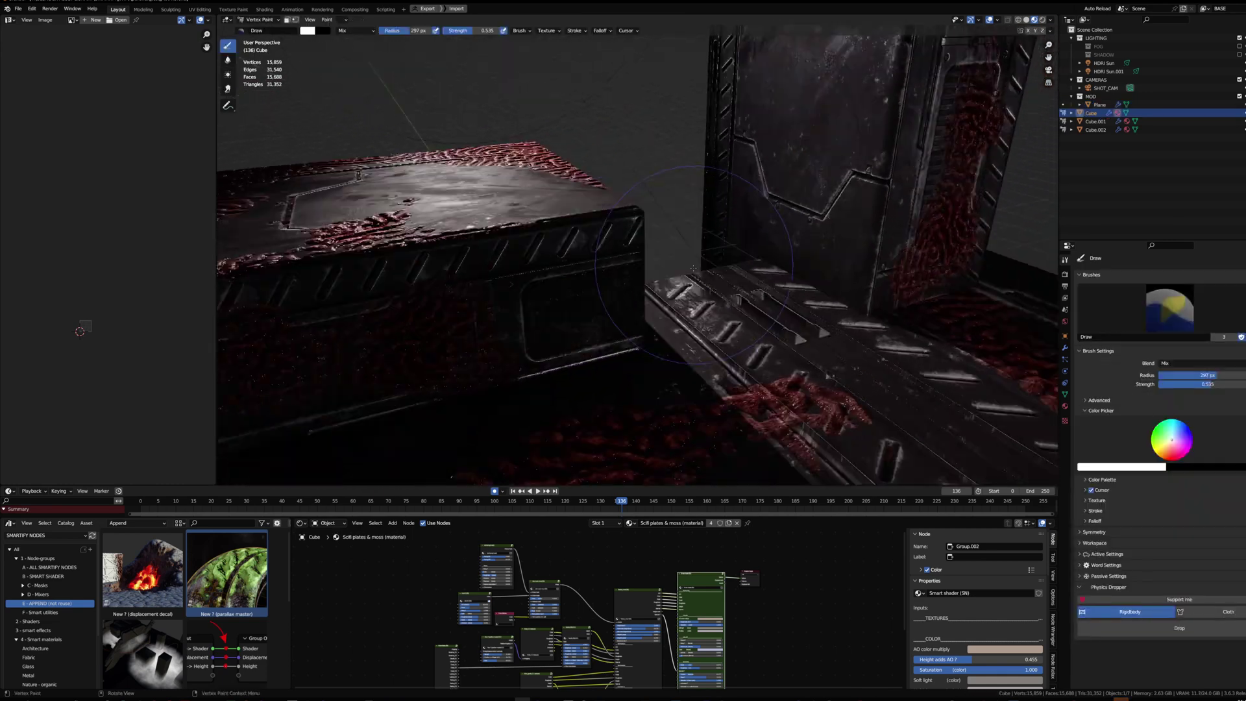
pyautogui.moveTo(693, 269)
pyautogui.mouseDown(button='middle')
pyautogui.moveTo(747, 292)
pyautogui.moveTo(707, 266)
pyautogui.mouseUp(button='middle')
pyautogui.hotkey('ctrl', 'Tab')
# Select the floor plane and inspect the parallax master settings feeding the Metal_03 textures
pyautogui.click(746, 292)
pyautogui.scroll(4, 686, 194)
pyautogui.moveTo(686, 188)
pyautogui.mouseDown(button='middle')
pyautogui.moveTo(690, 238)
pyautogui.moveTo(762, 286)
pyautogui.mouseUp(button='middle')
pyautogui.moveTo(558, 259); pyautogui.dragTo(764, 364, button='middle')
pyautogui.click(777, 332)
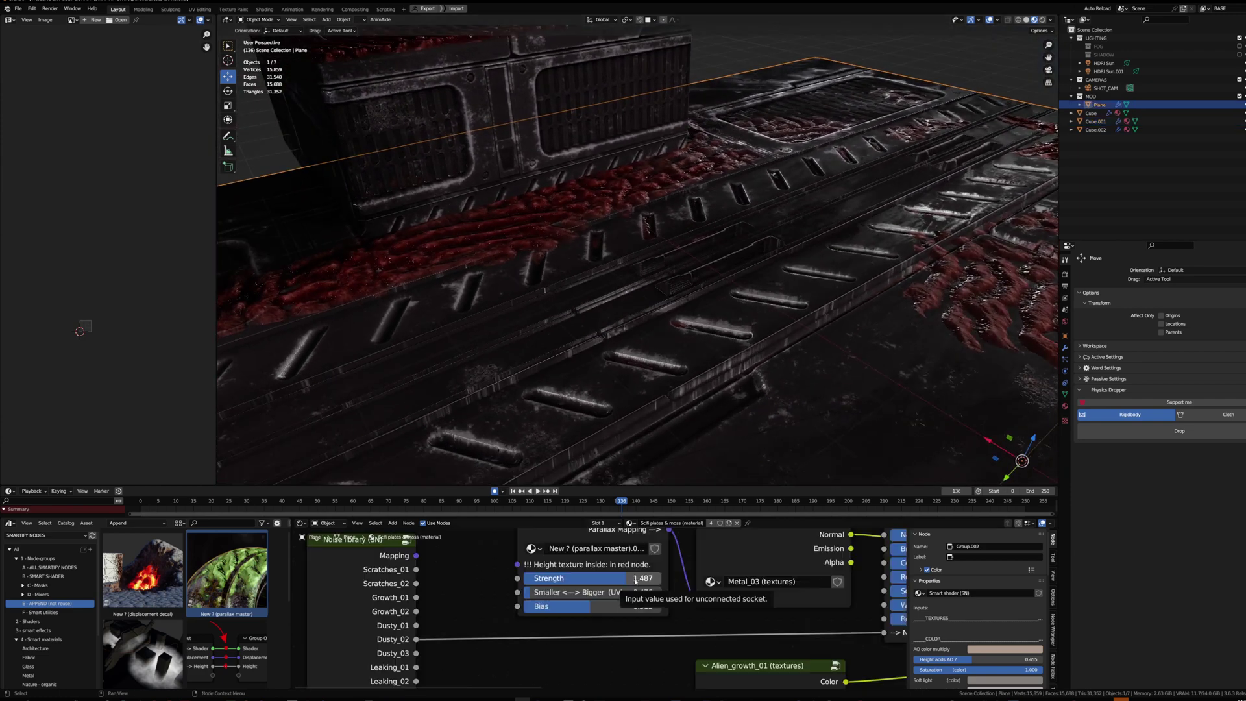
pyautogui.moveTo(766, 396); pyautogui.dragTo(671, 509, button='middle')
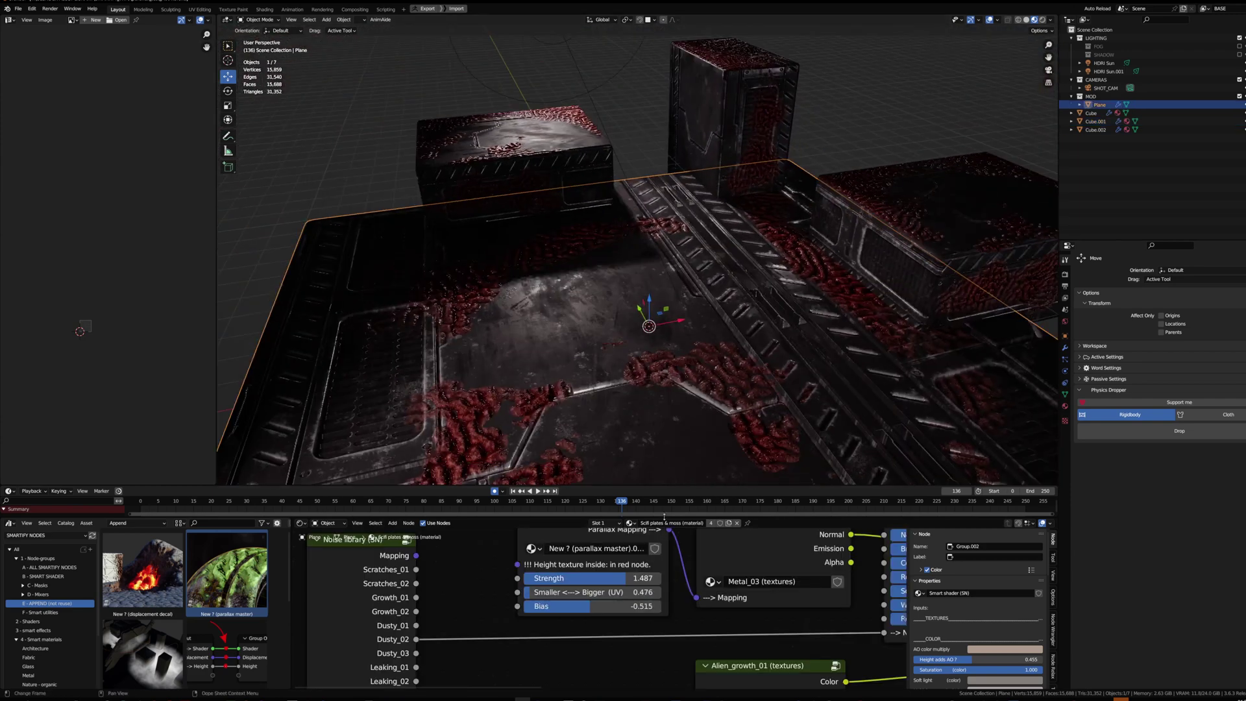
# Find the Scifi plates & moss material in the Metal category of the smart materials library
pyautogui.click(63, 641)
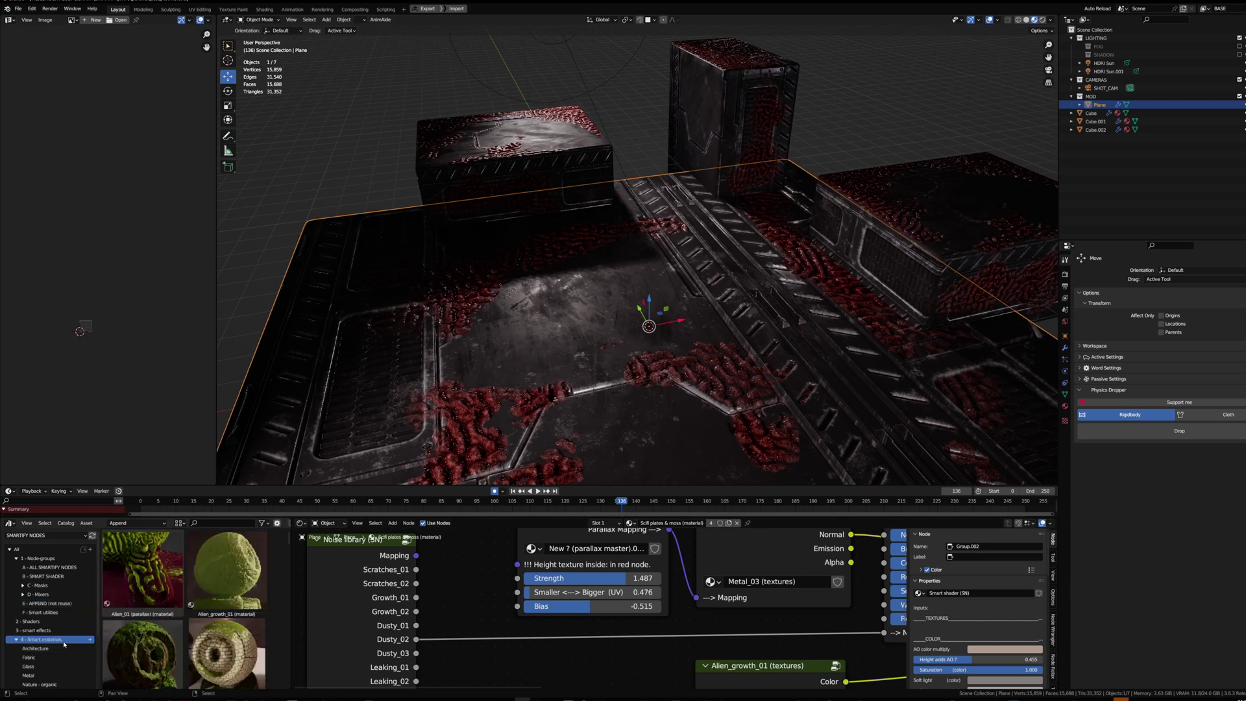
pyautogui.click(57, 675)
pyautogui.scroll(-8, 216, 599)
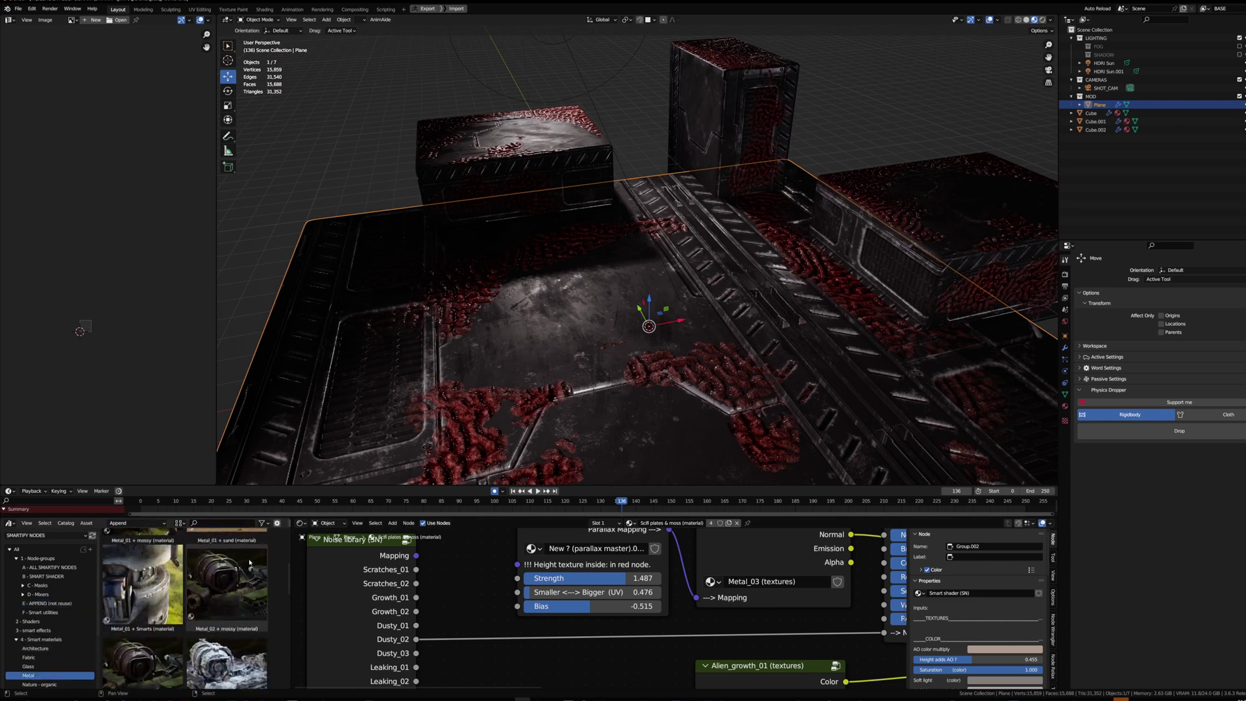
pyautogui.scroll(-5, 188, 628)
pyautogui.click(120, 621)
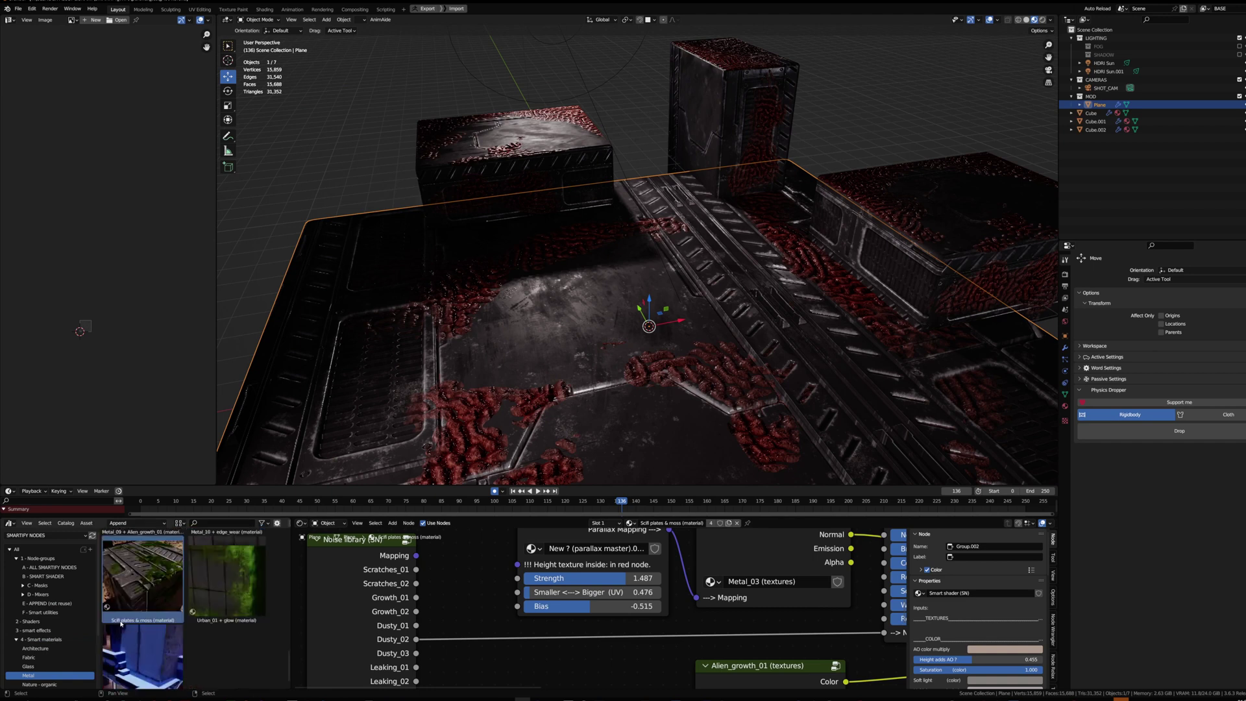
# Rename the parallax master group feeding the Alien_growth_01 textures to Alien growth (parallax master)
pyautogui.press('Home')
pyautogui.moveTo(700, 396); pyautogui.dragTo(707, 477, button='middle')
pyautogui.scroll(6, 646, 593)
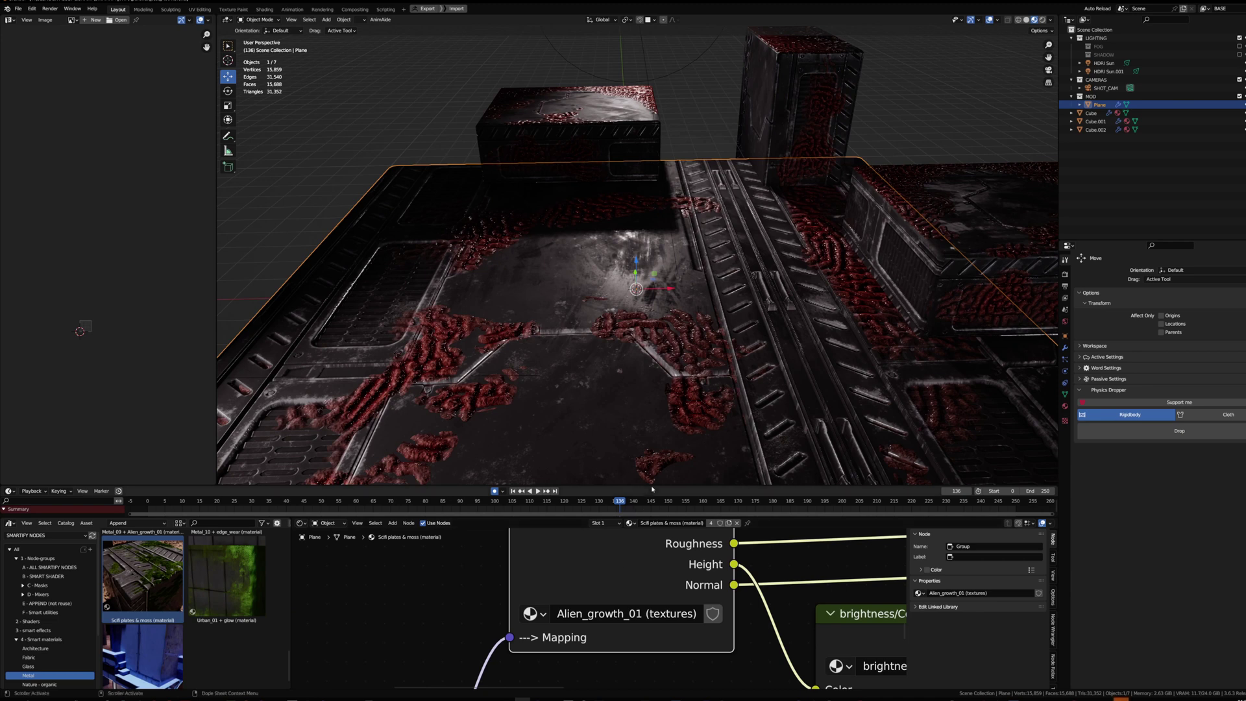
pyautogui.moveTo(652, 489); pyautogui.dragTo(651, 461)
pyautogui.scroll(-3, 505, 599)
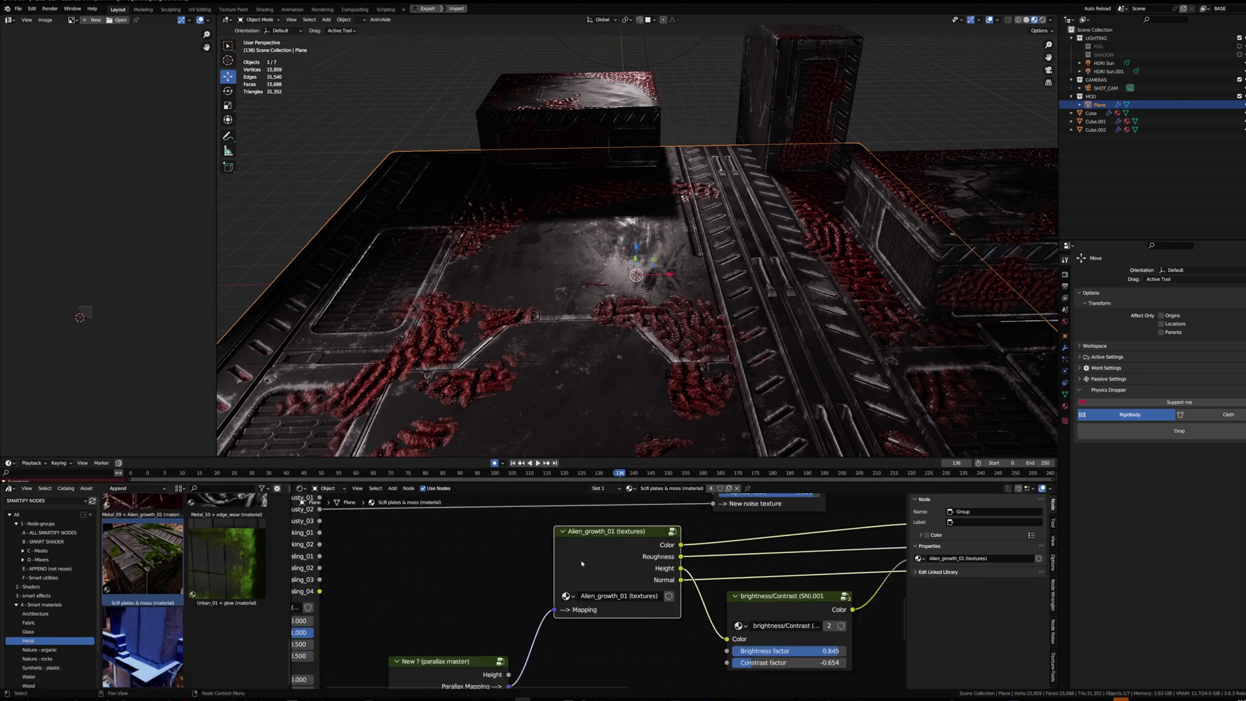
pyautogui.hotkey('shift', '[')
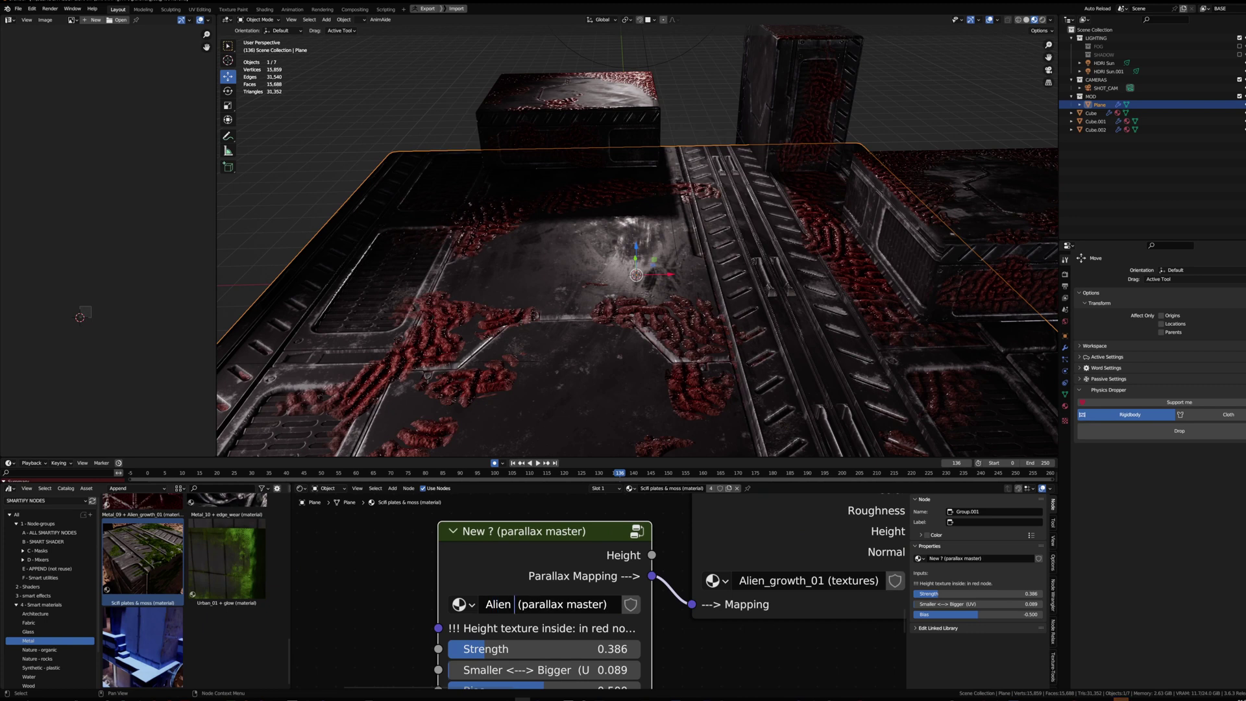
pyautogui.press('Return')
pyautogui.scroll(-2, 364, 606)
# Add a New ? (parallax master) node from the E - APPEND (not reuse) assets to the material
pyautogui.click(46, 577)
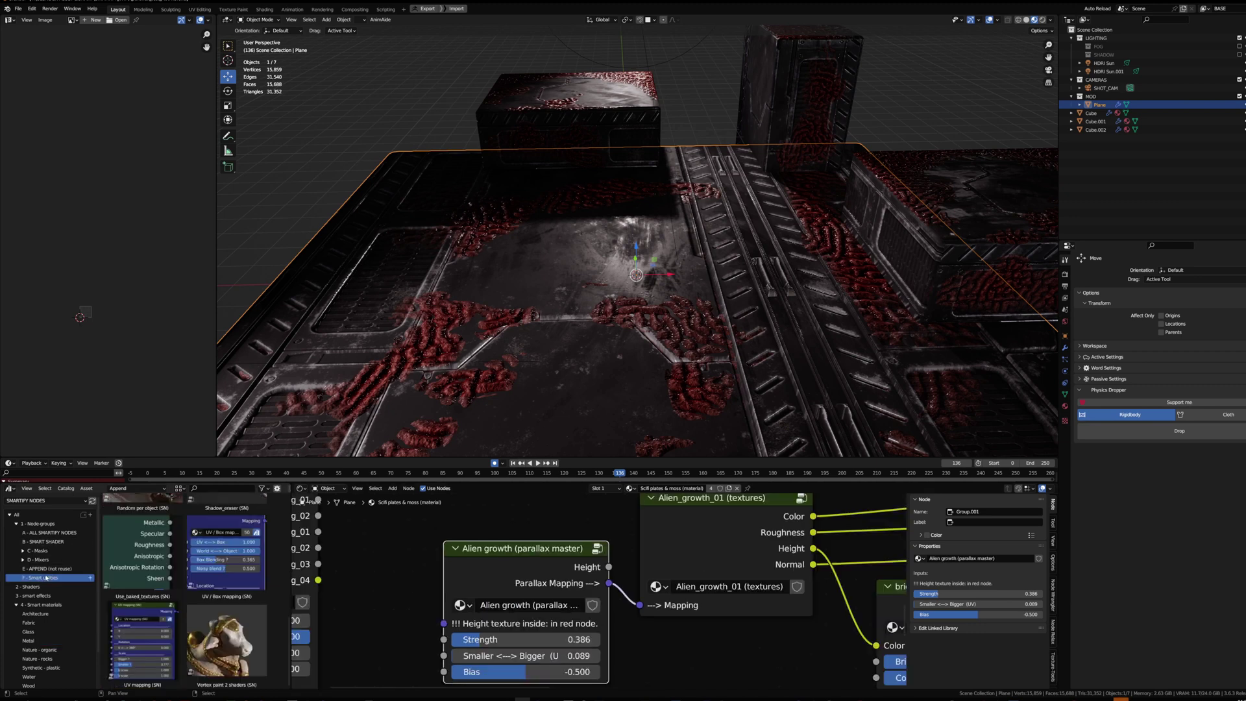
pyautogui.click(56, 569)
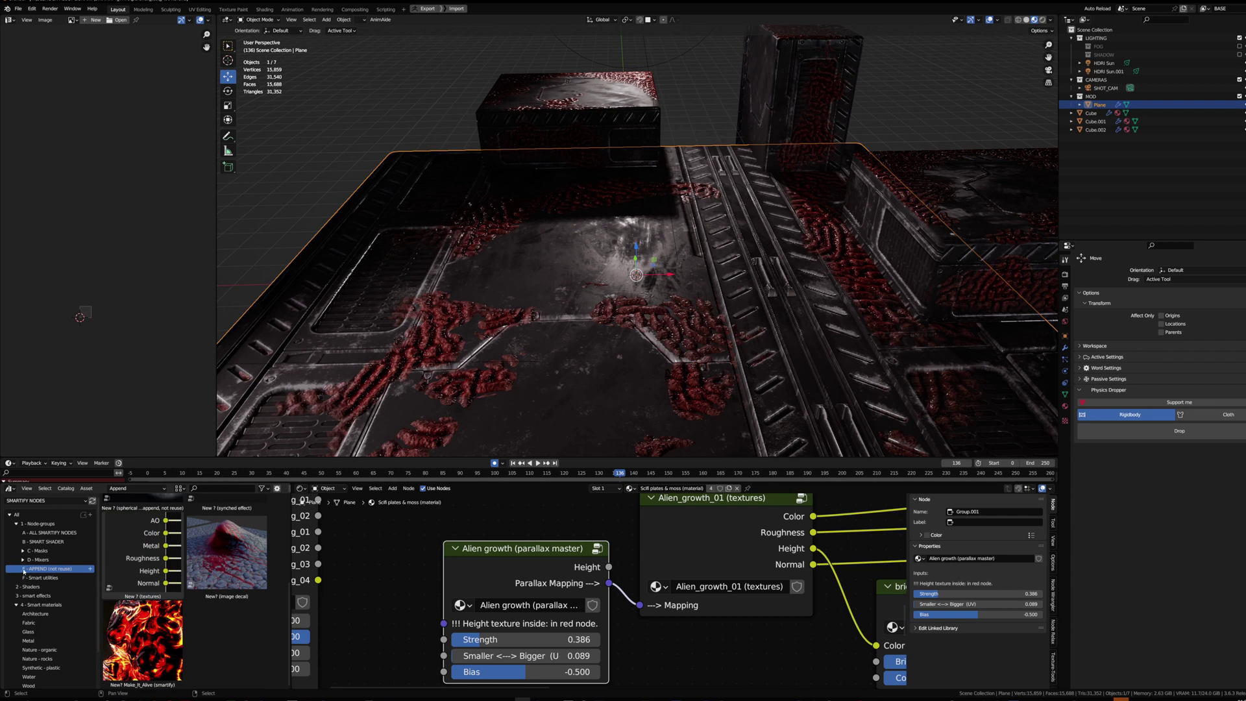
pyautogui.scroll(5, 188, 579)
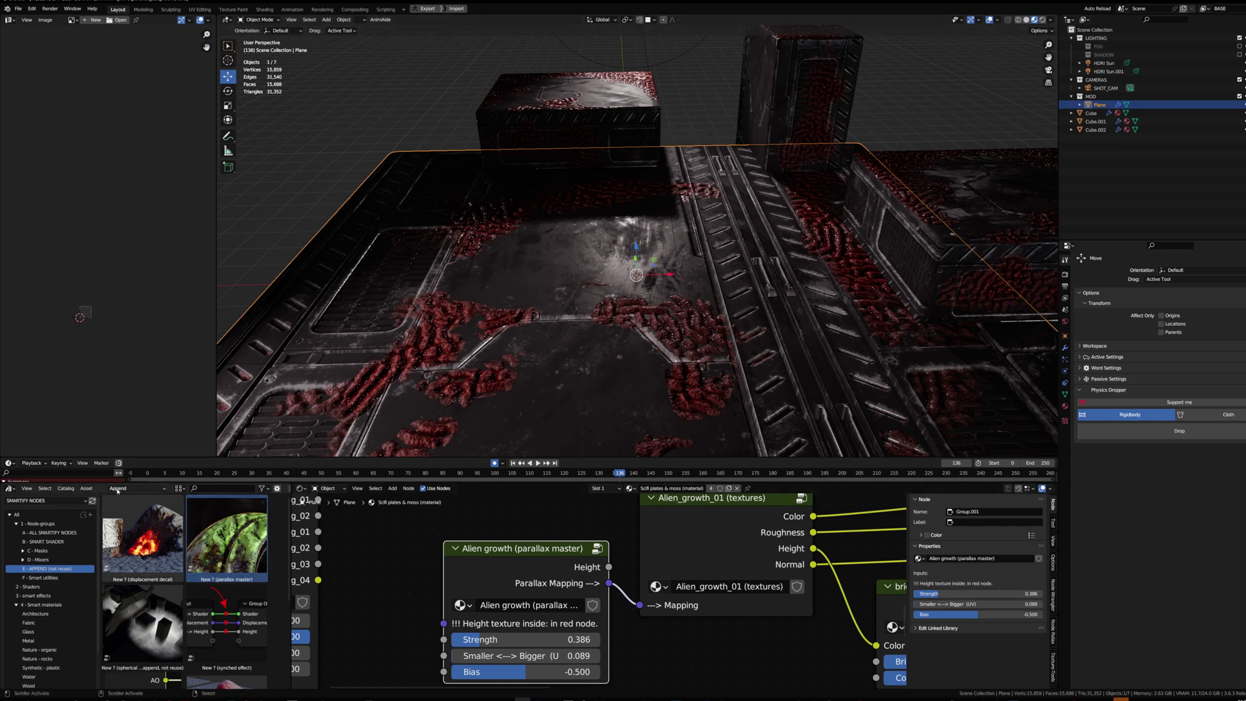
pyautogui.moveTo(238, 547); pyautogui.dragTo(668, 649)
pyautogui.scroll(-2, 633, 623)
pyautogui.scroll(5, 661, 596)
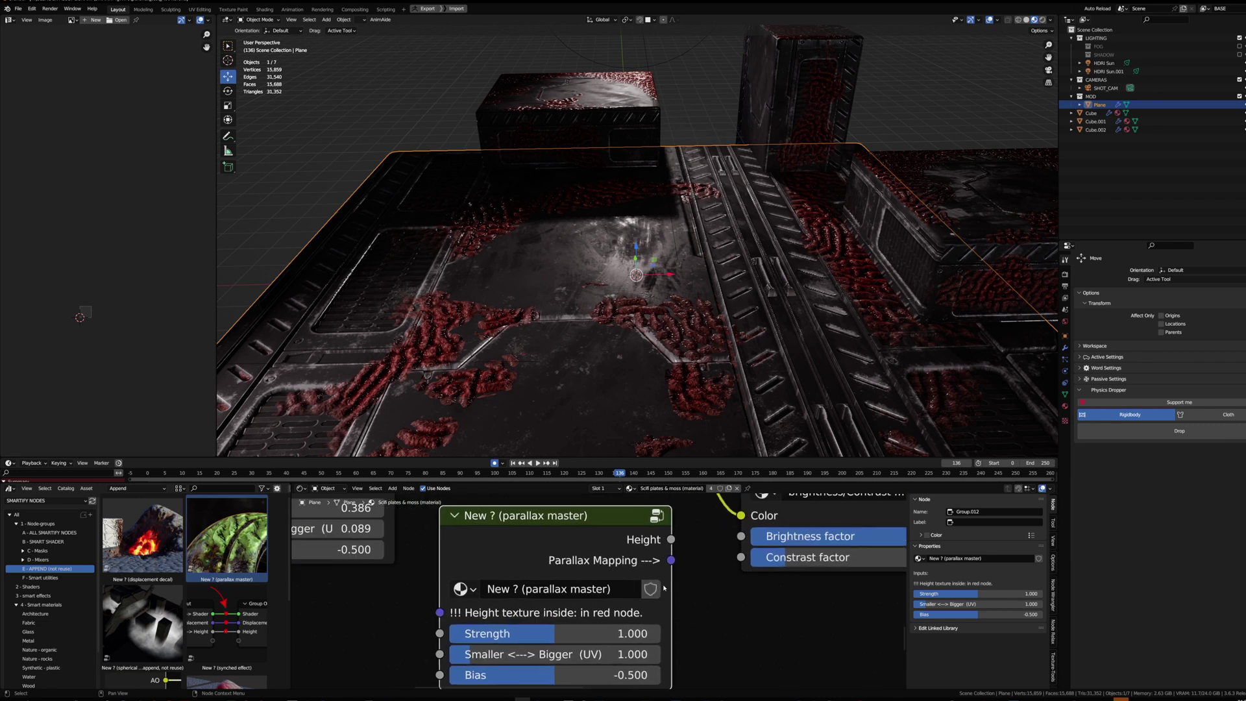
# Delete the newly added New ? (parallax master) node
pyautogui.moveTo(553, 556); pyautogui.dragTo(535, 553)
pyautogui.scroll(-8, 535, 553)
pyautogui.moveTo(535, 553); pyautogui.dragTo(557, 613, button='middle')
pyautogui.moveTo(557, 614); pyautogui.dragTo(553, 636)
pyautogui.press('x')
# Open the Alien_growth_01 texture group and copy its Displacement image texture node
pyautogui.click(554, 540)
pyautogui.moveTo(554, 541); pyautogui.dragTo(557, 570, button='middle')
pyautogui.scroll(5, 558, 564)
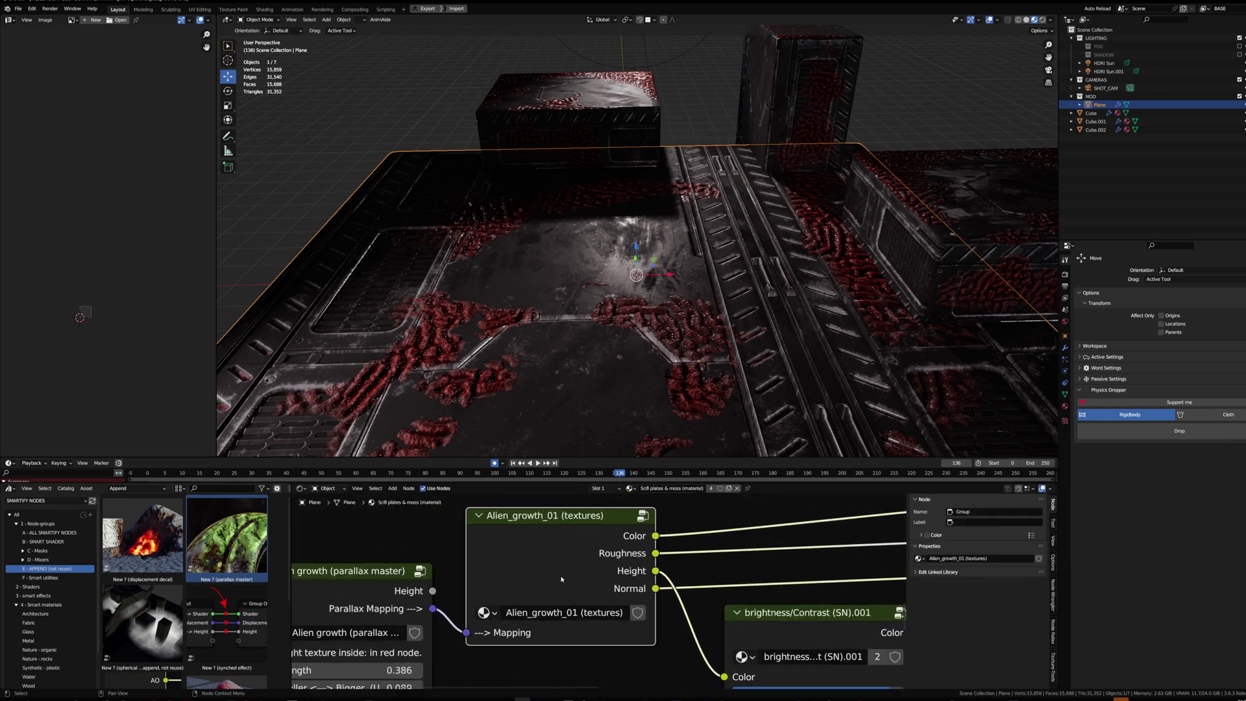
pyautogui.press('Tab')
pyautogui.scroll(-3, 561, 546)
pyautogui.scroll(4, 542, 580)
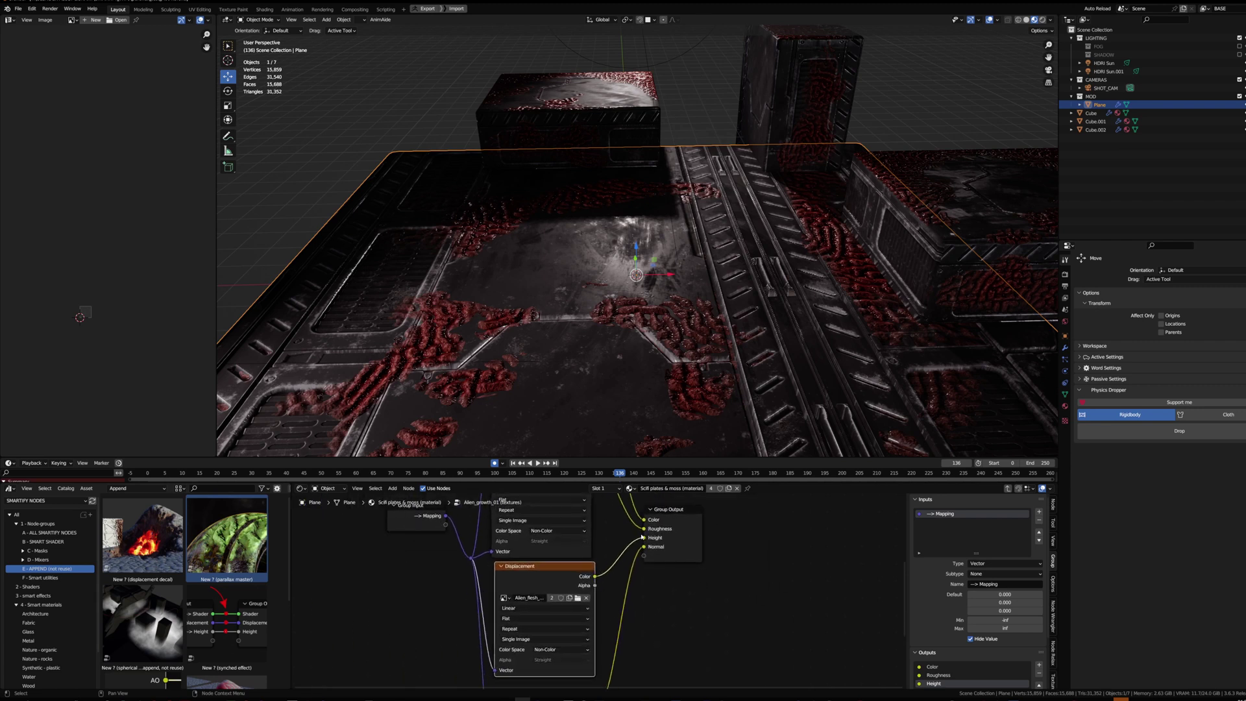
pyautogui.rightClick(542, 579)
pyautogui.click(518, 531)
pyautogui.scroll(2, 542, 587)
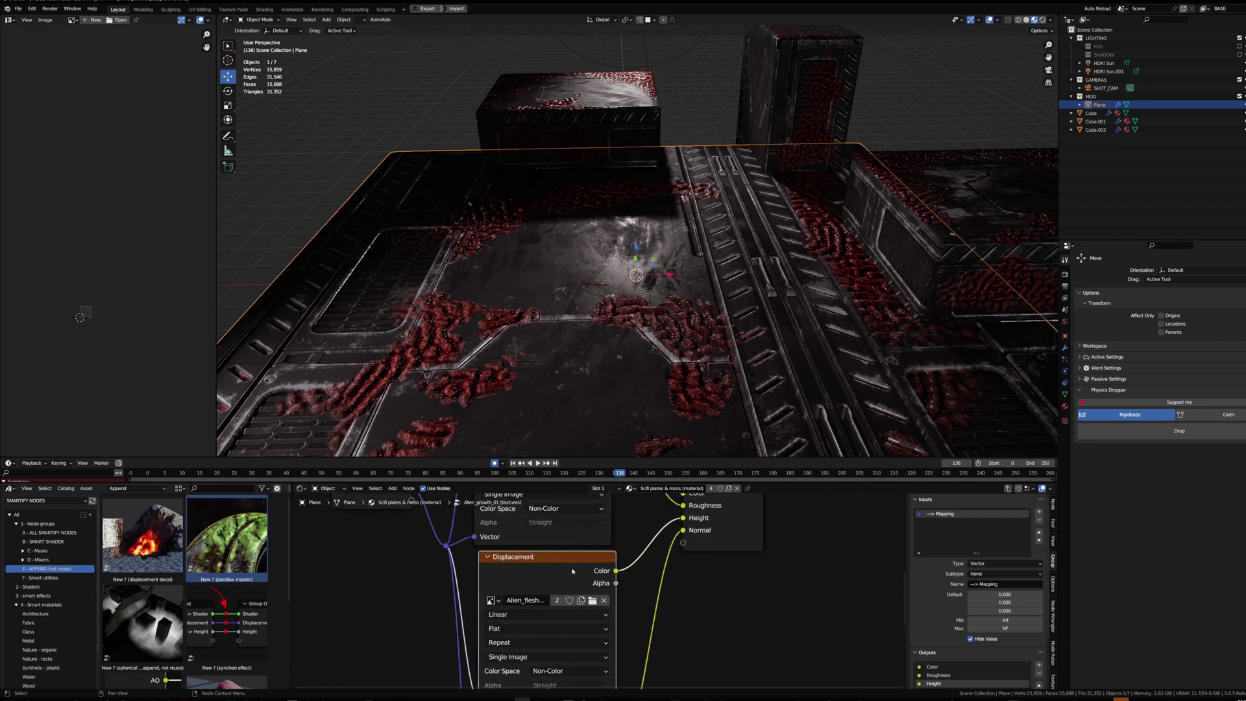
# Open the red New ? (height) group inside the Alien growth parallax master group
pyautogui.press('Tab')
pyautogui.click(447, 578)
pyautogui.press('Tab')
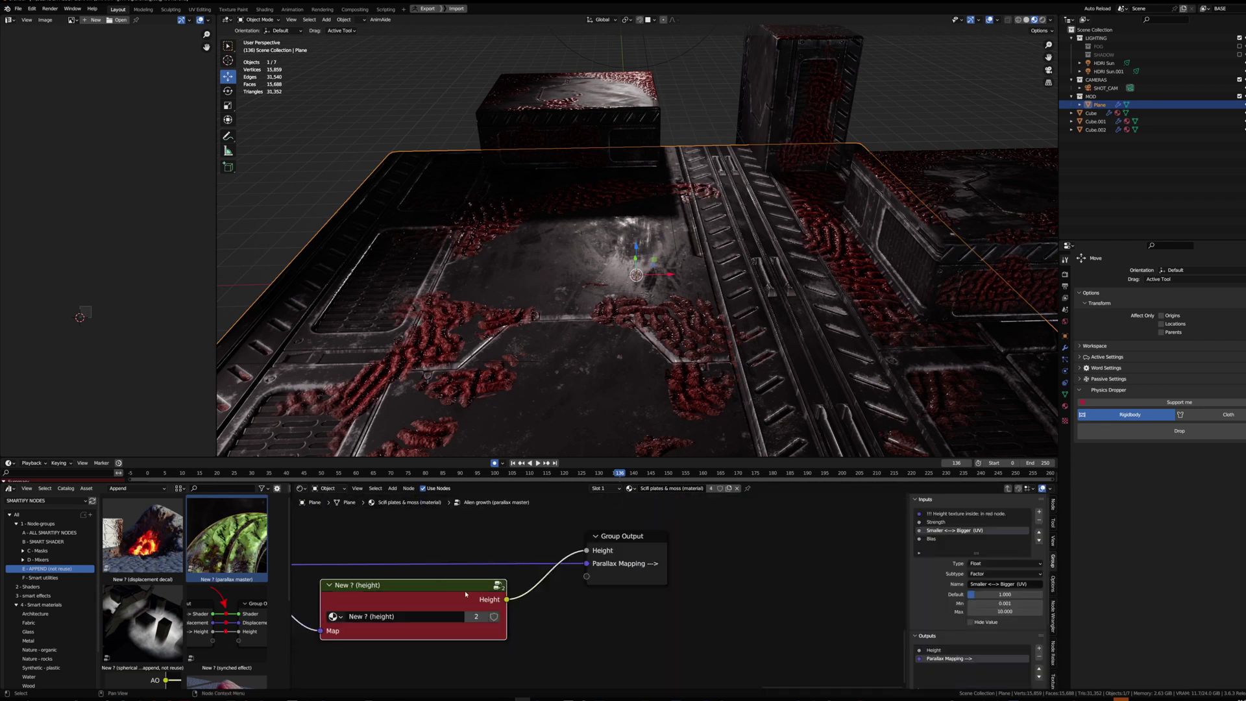
pyautogui.scroll(-2, 465, 594)
pyautogui.scroll(3, 554, 597)
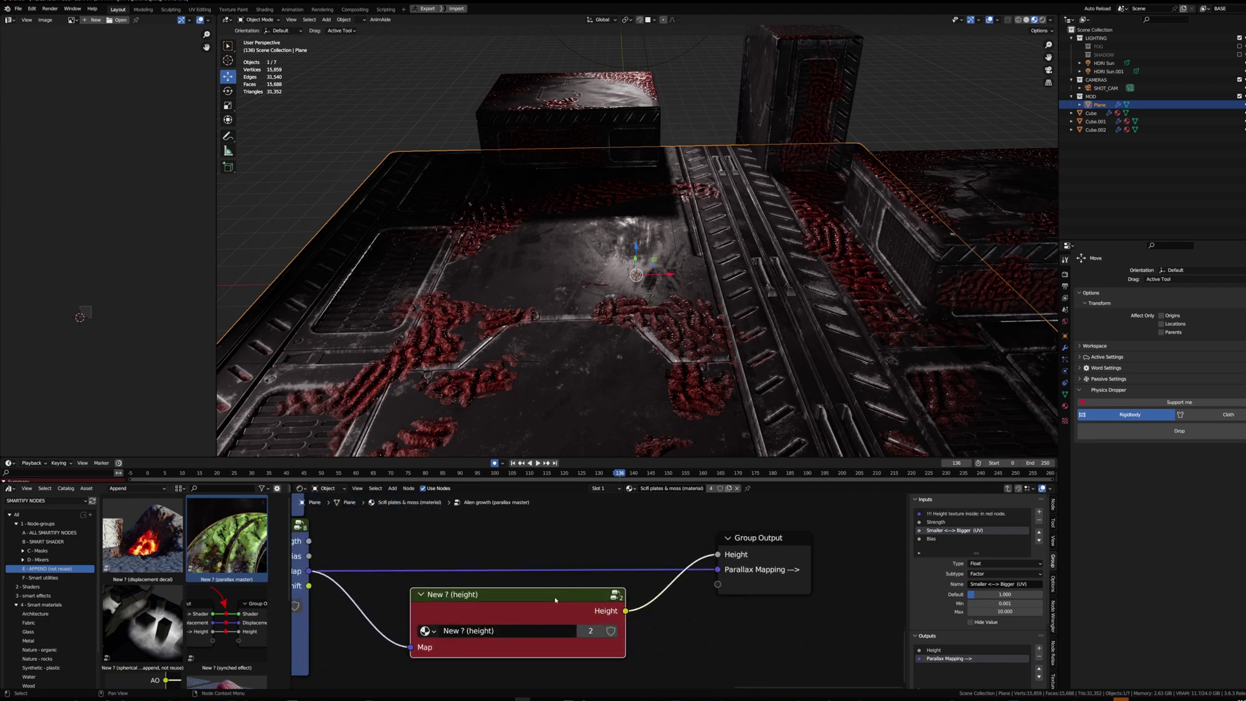
pyautogui.press('Tab')
pyautogui.press('Tab')
pyautogui.scroll(-12, 609, 600)
pyautogui.moveTo(587, 594); pyautogui.dragTo(607, 623, button='middle')
pyautogui.scroll(4, 608, 624)
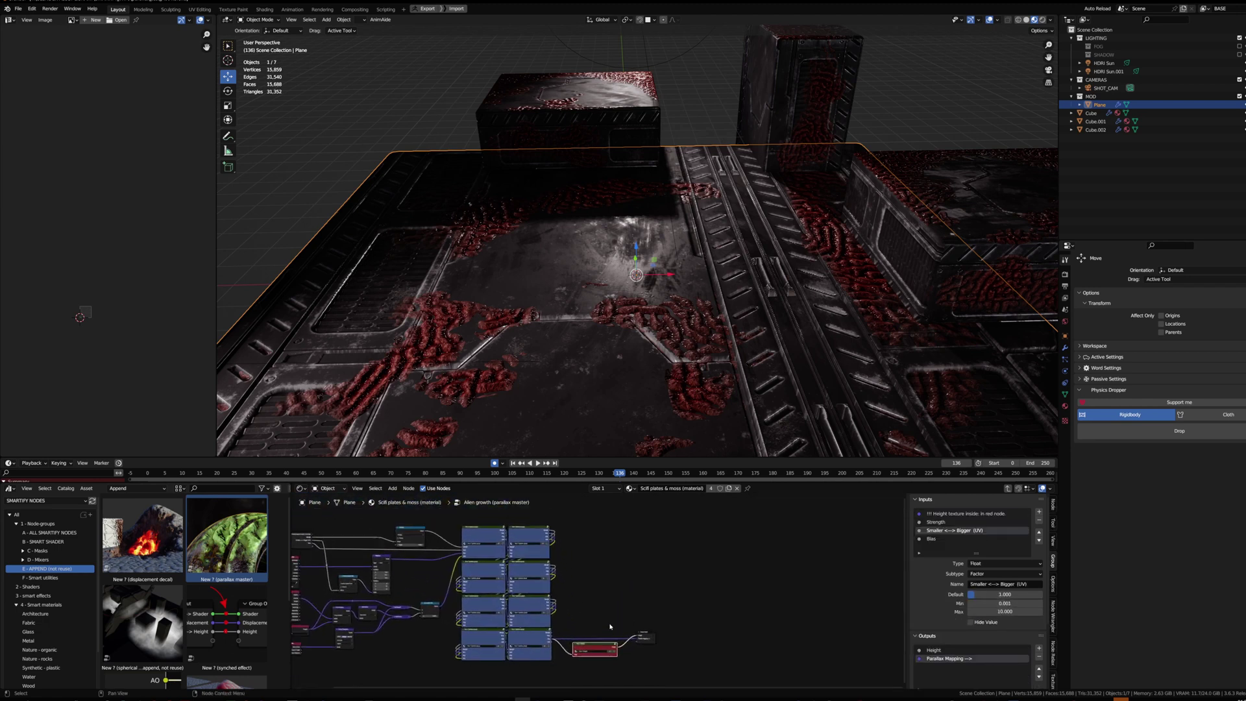
pyautogui.scroll(6, 610, 626)
pyautogui.press('Tab')
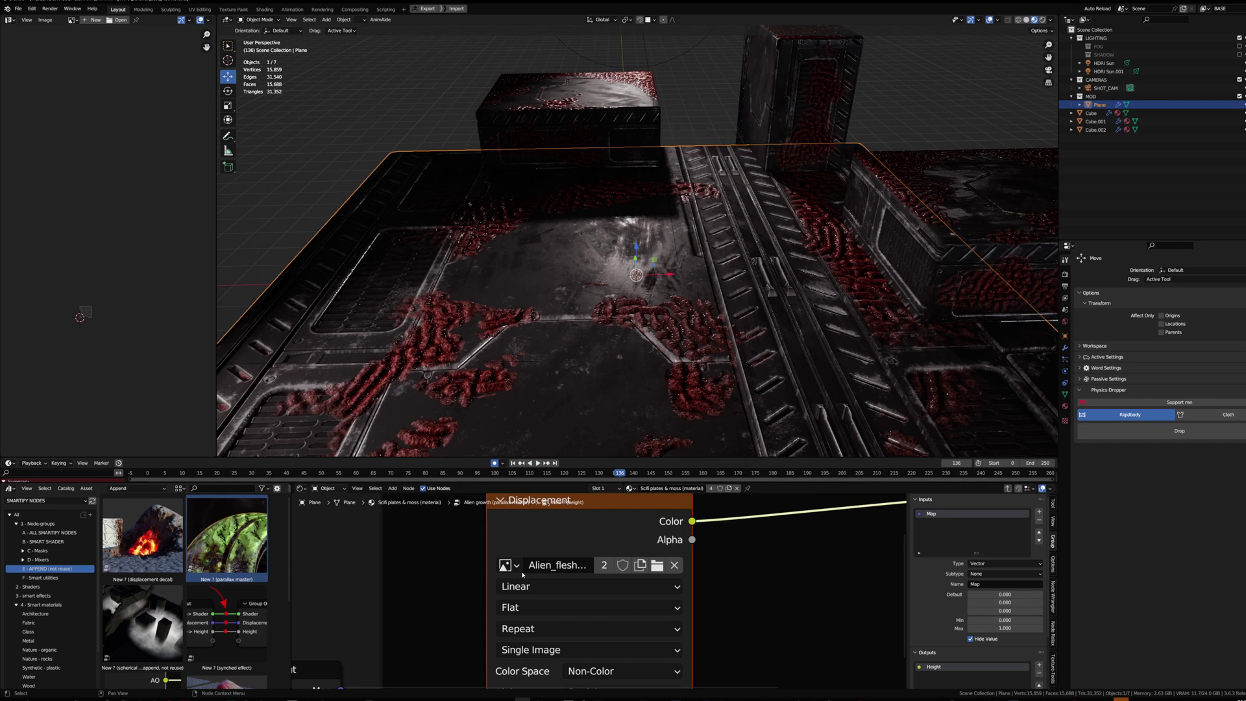
pyautogui.scroll(-3, 522, 574)
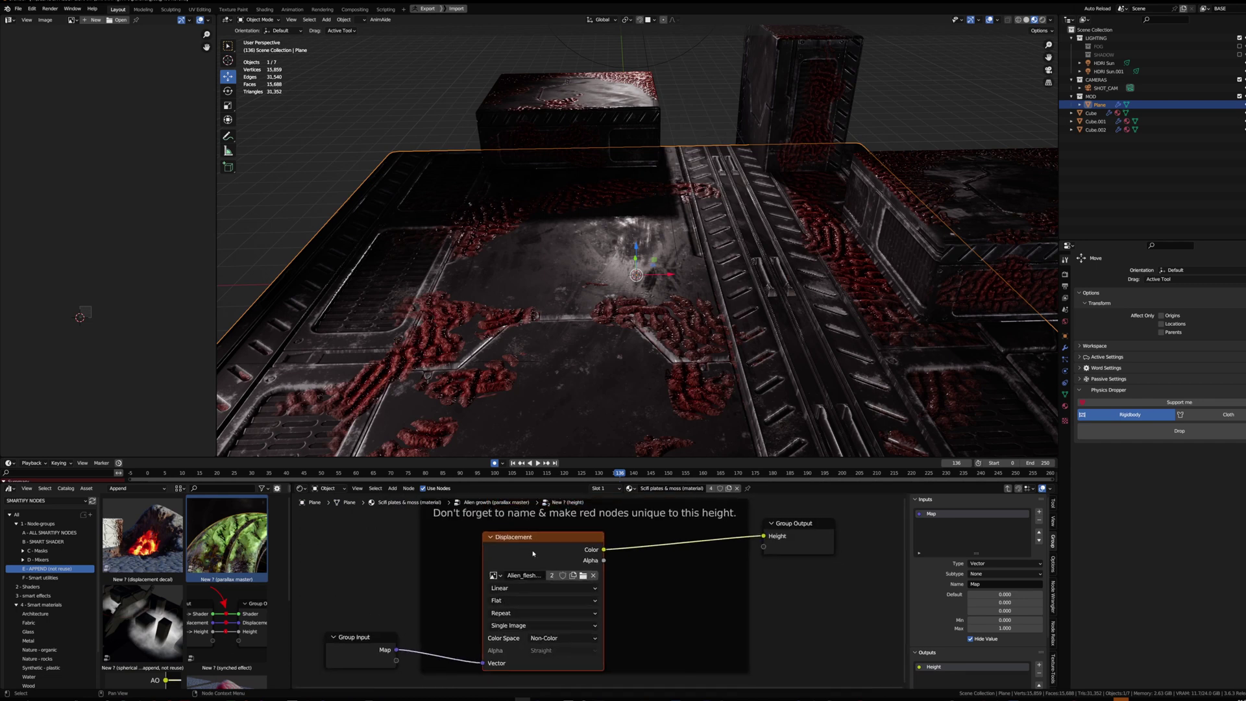
# Paste the copied Displacement node into the height group, wire it between Map and Height, and return to the material's main node tree
pyautogui.rightClick(574, 543)
pyautogui.click(543, 503)
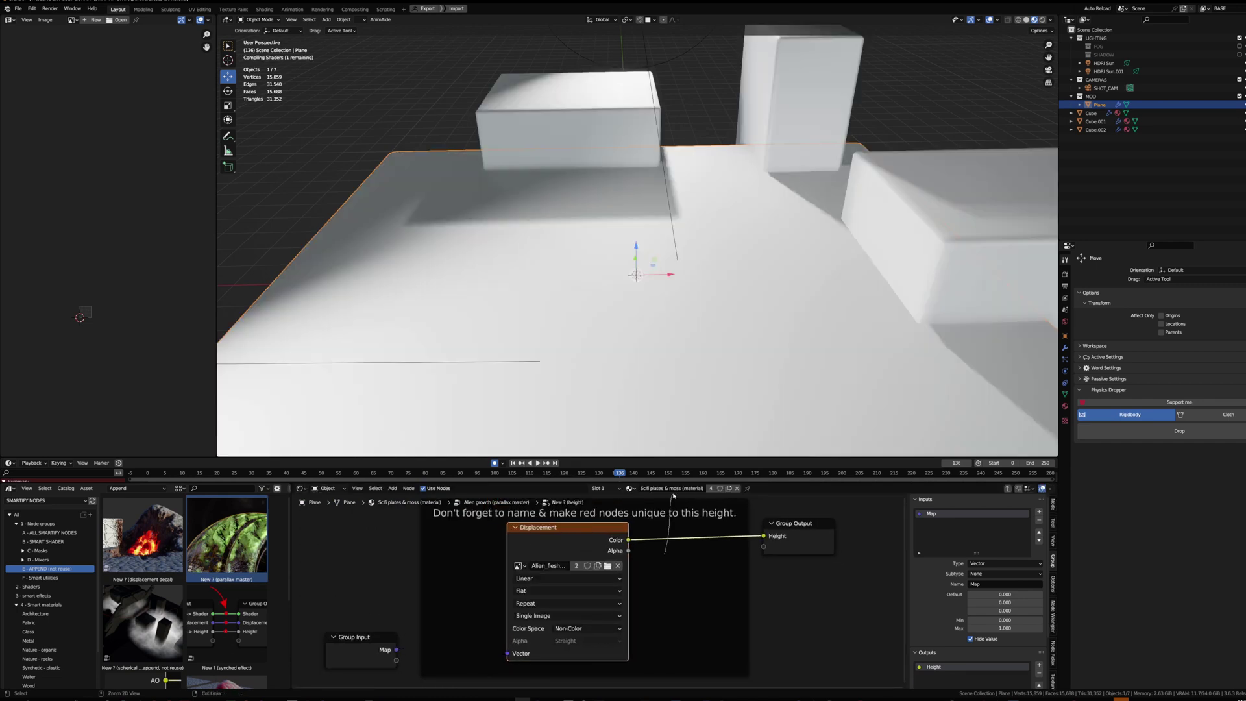
pyautogui.keyDown('ctrl'); pyautogui.moveTo(673, 495); pyautogui.dragTo(674, 493, button='right'); pyautogui.keyUp('ctrl')
pyautogui.scroll(-3, 586, 563)
pyautogui.moveTo(577, 538); pyautogui.dragTo(581, 532)
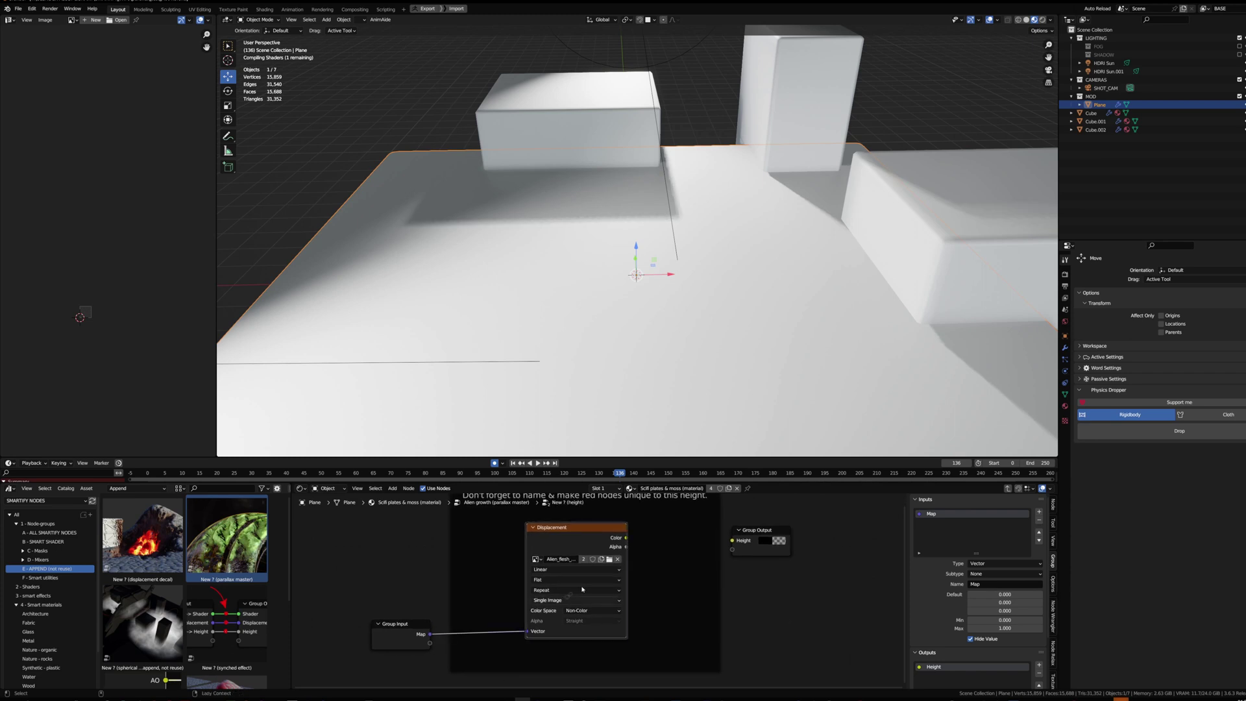
pyautogui.press('Tab')
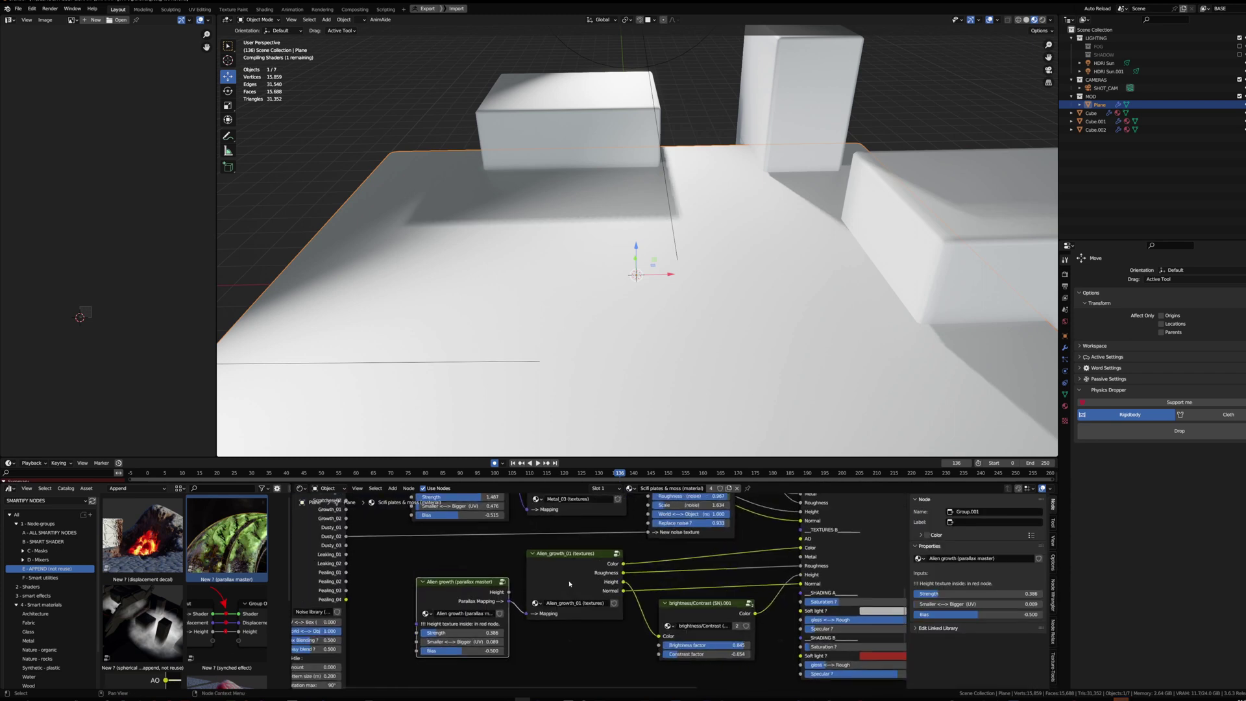
pyautogui.press('Tab')
pyautogui.scroll(2, 606, 539)
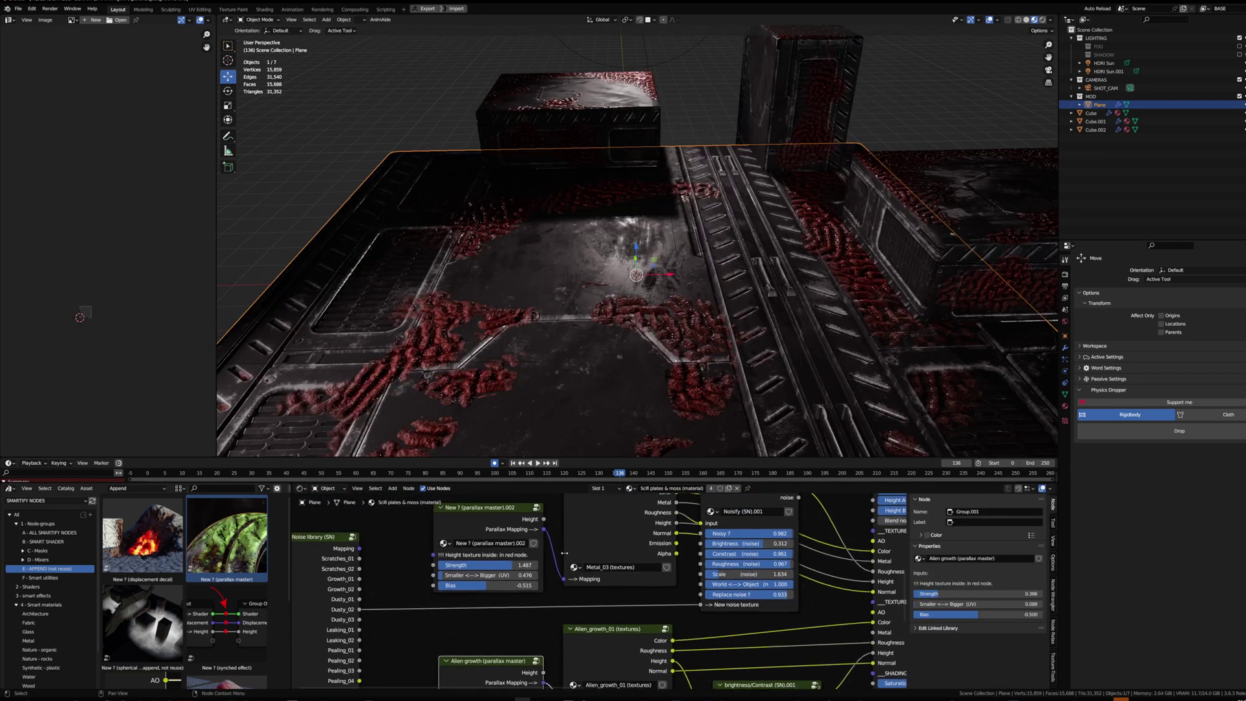
# Select the box at the back of the floor and check the parallax growth texture on the models
pyautogui.moveTo(571, 402); pyautogui.dragTo(633, 278, button='middle')
pyautogui.click(633, 262)
pyautogui.scroll(2, 632, 261)
pyautogui.hotkey('alt', 'shift', 'z')
pyautogui.press('Tab')
pyautogui.scroll(2, 97, 194)
pyautogui.scroll(-1, 98, 194)
pyautogui.press('g')
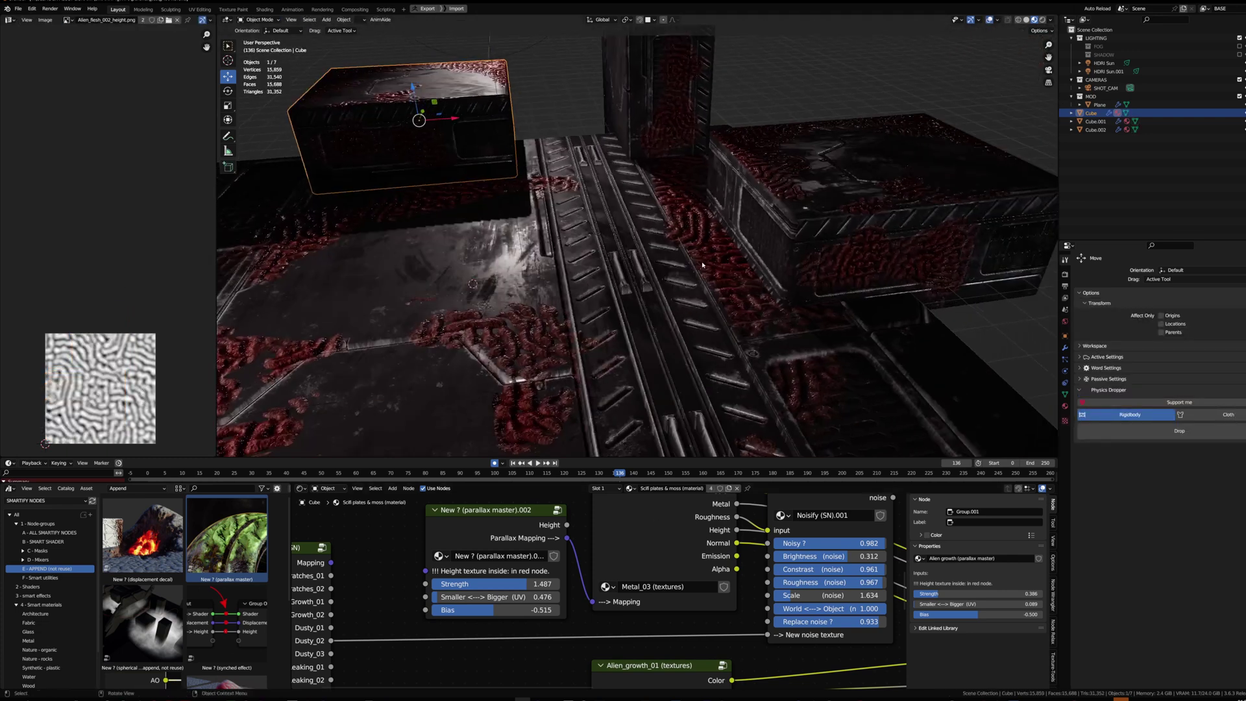
# Set the union factor of the Lite mask mixer to 1.000
pyautogui.press('Home')
pyautogui.scroll(6, 608, 587)
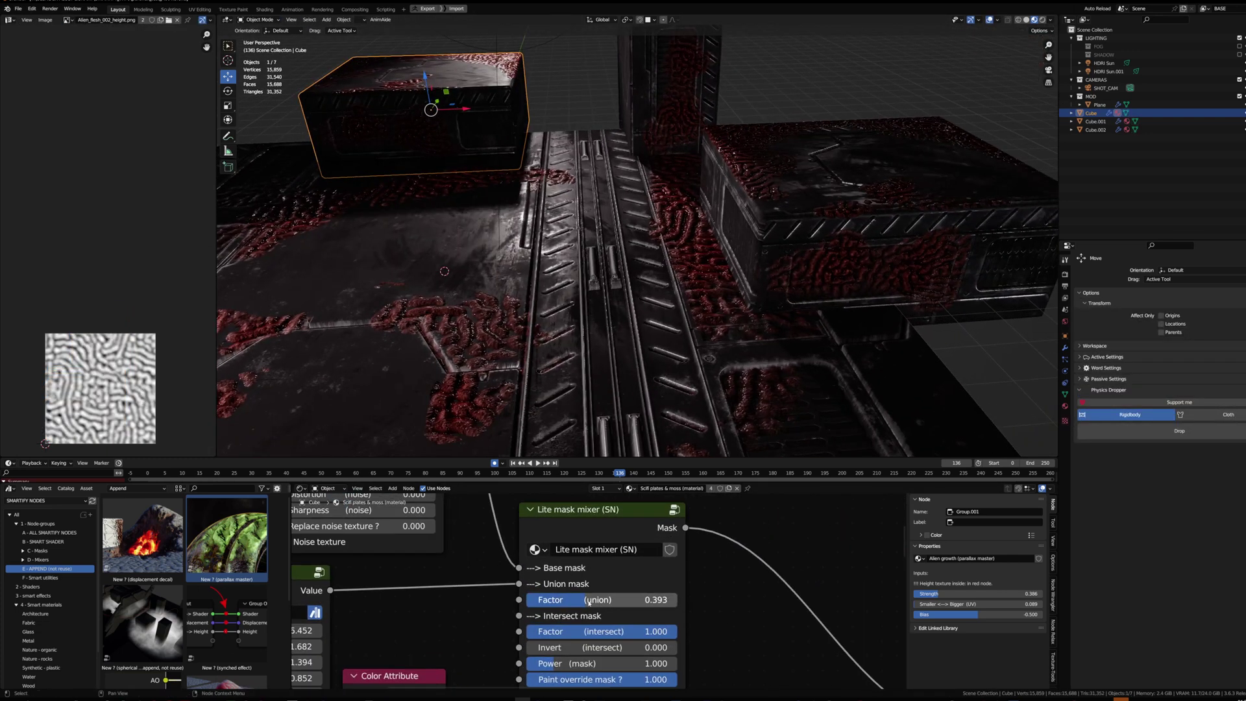
pyautogui.scroll(-6, 564, 562)
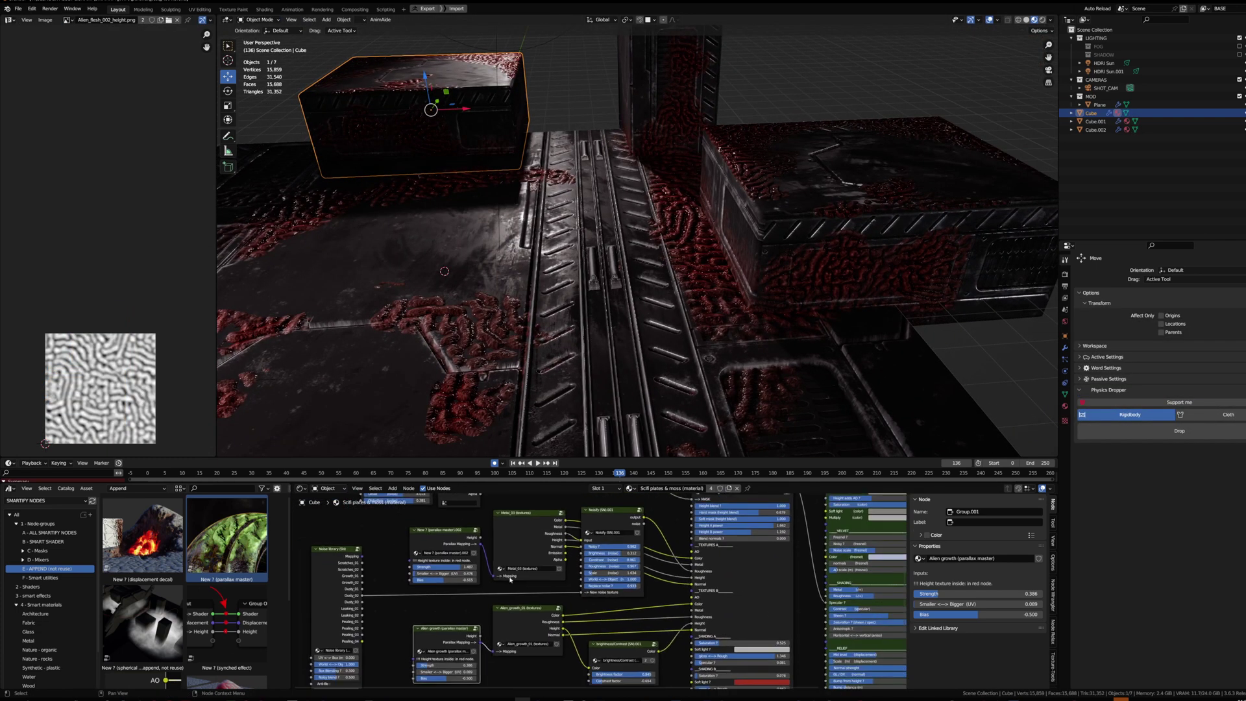
# Examine the Texture_mixer, Lite facing, Lite AO and Color Attribute nodes that control the growth mask
pyautogui.scroll(8, 589, 566)
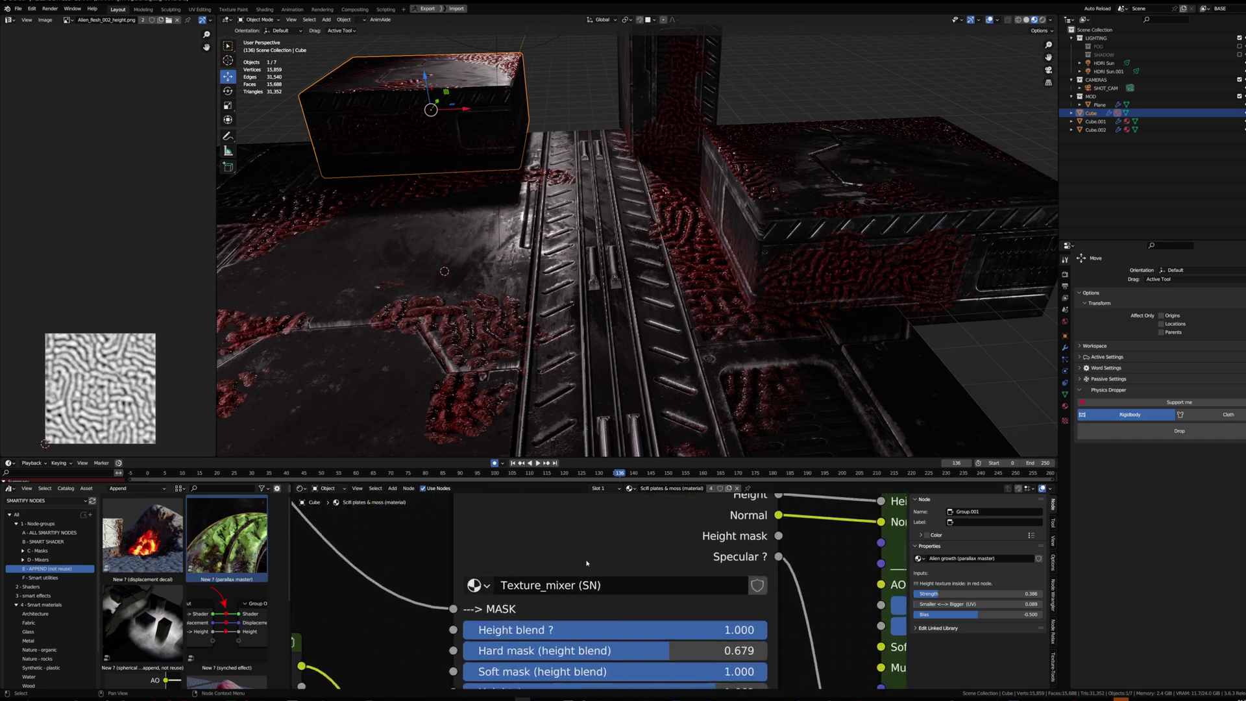
pyautogui.scroll(-5, 588, 566)
pyautogui.scroll(3, 581, 552)
pyautogui.moveTo(580, 552); pyautogui.dragTo(717, 648, button='middle')
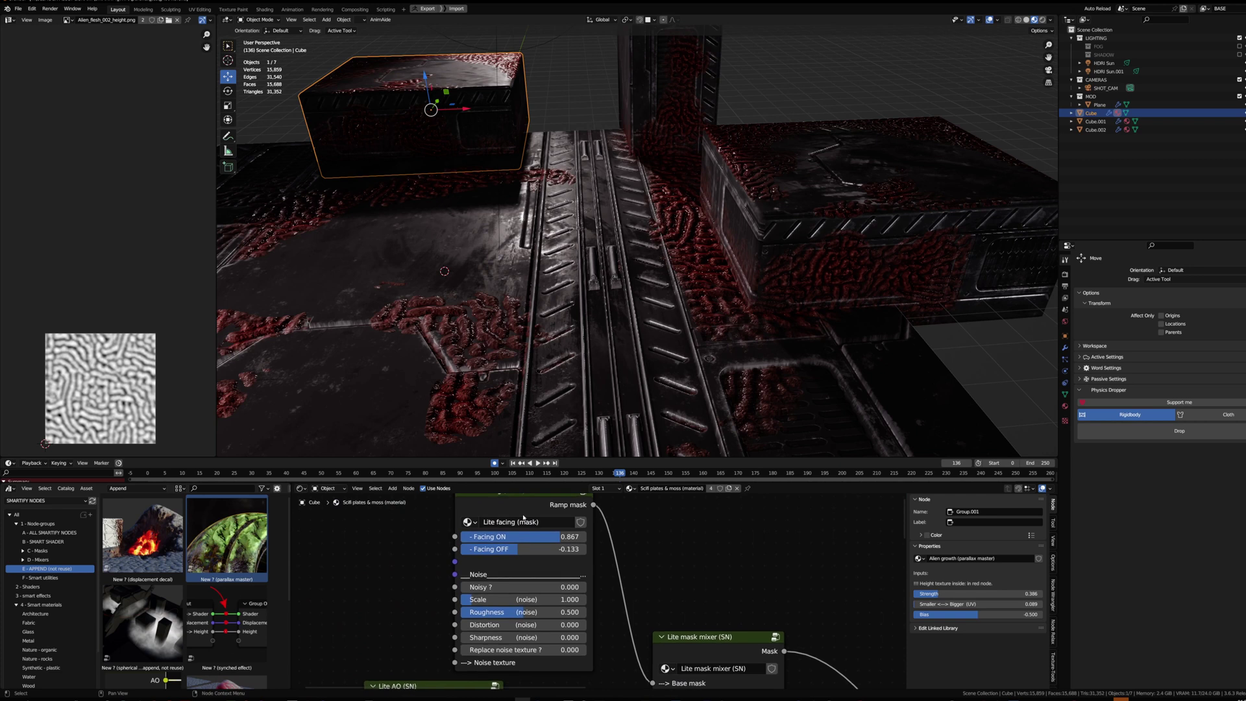
pyautogui.moveTo(532, 523); pyautogui.dragTo(583, 393, button='middle')
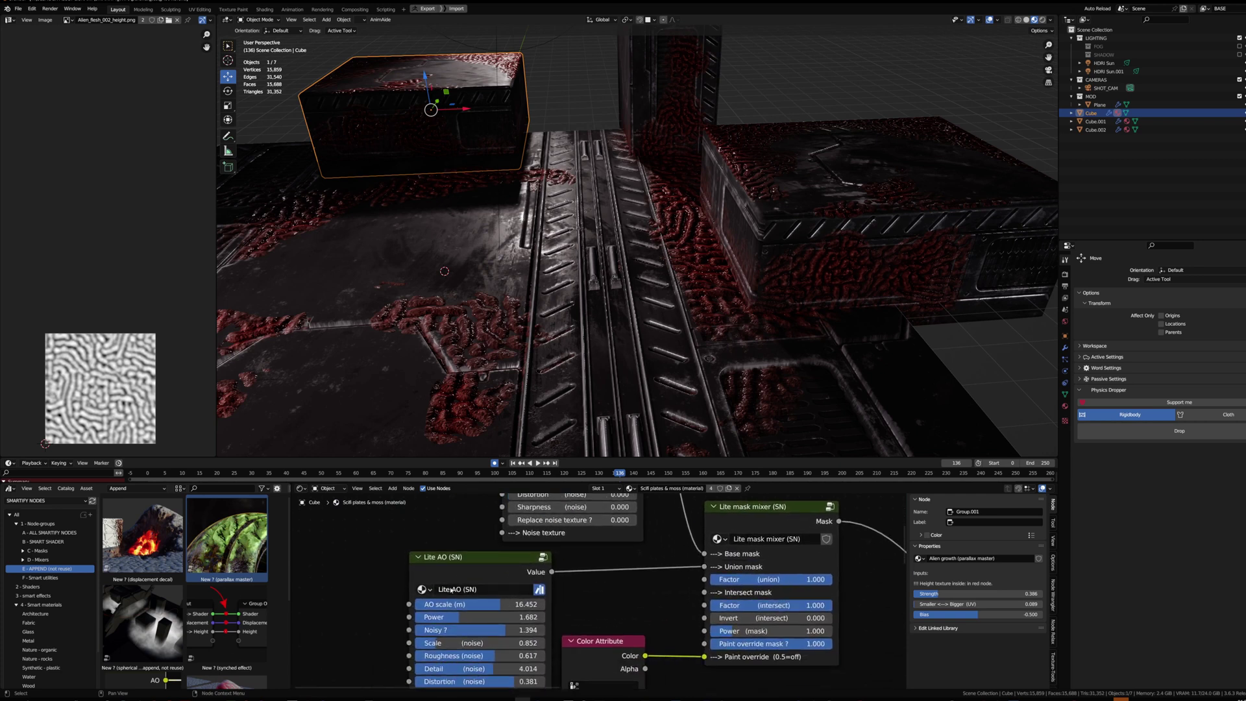
pyautogui.moveTo(555, 612); pyautogui.dragTo(532, 565, button='middle')
pyautogui.scroll(4, 546, 617)
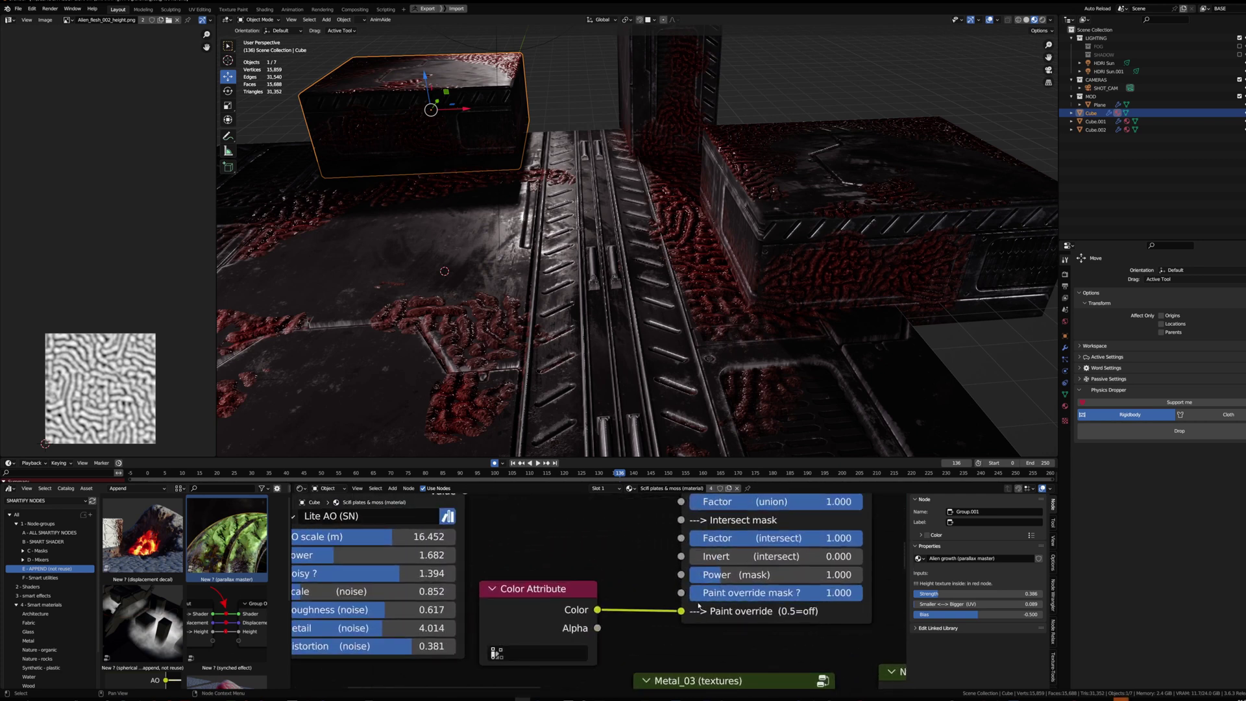
# Examine the Lite mask mixer's mask inputs and the Lite facing node's noise settings
pyautogui.scroll(-3, 649, 597)
pyautogui.scroll(4, 599, 586)
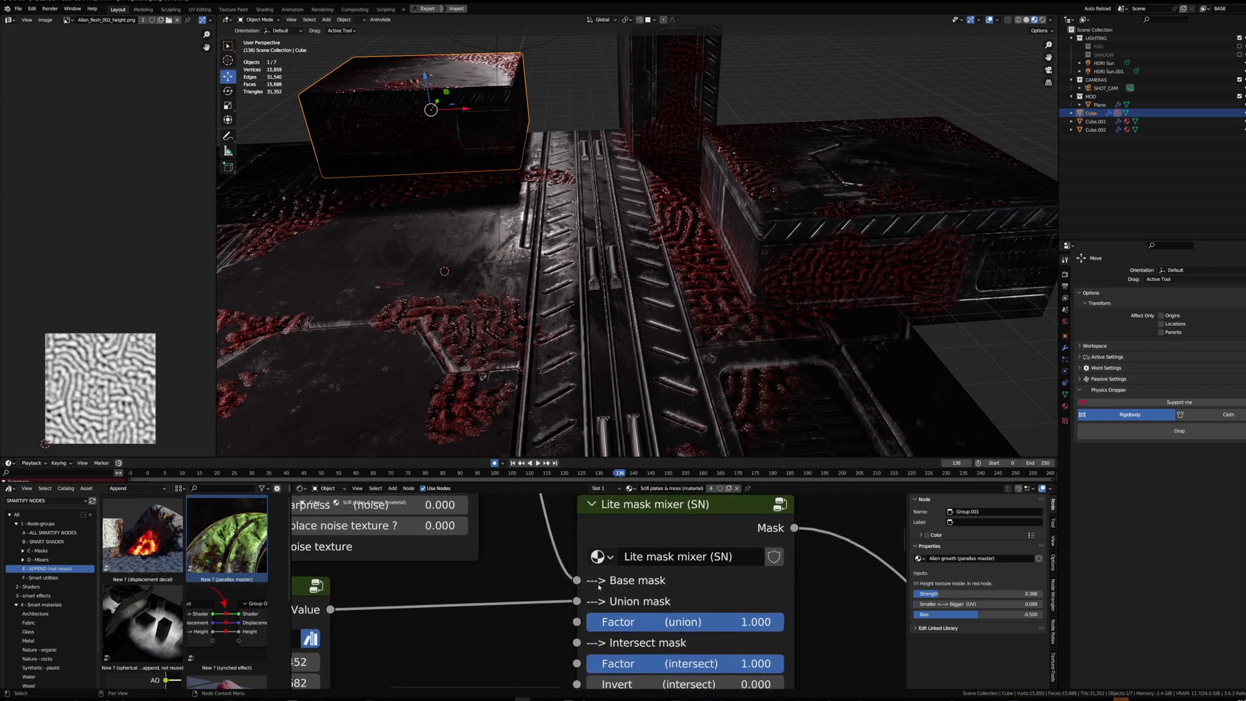
pyautogui.moveTo(536, 519); pyautogui.dragTo(604, 683, button='middle')
pyautogui.scroll(-1, 571, 537)
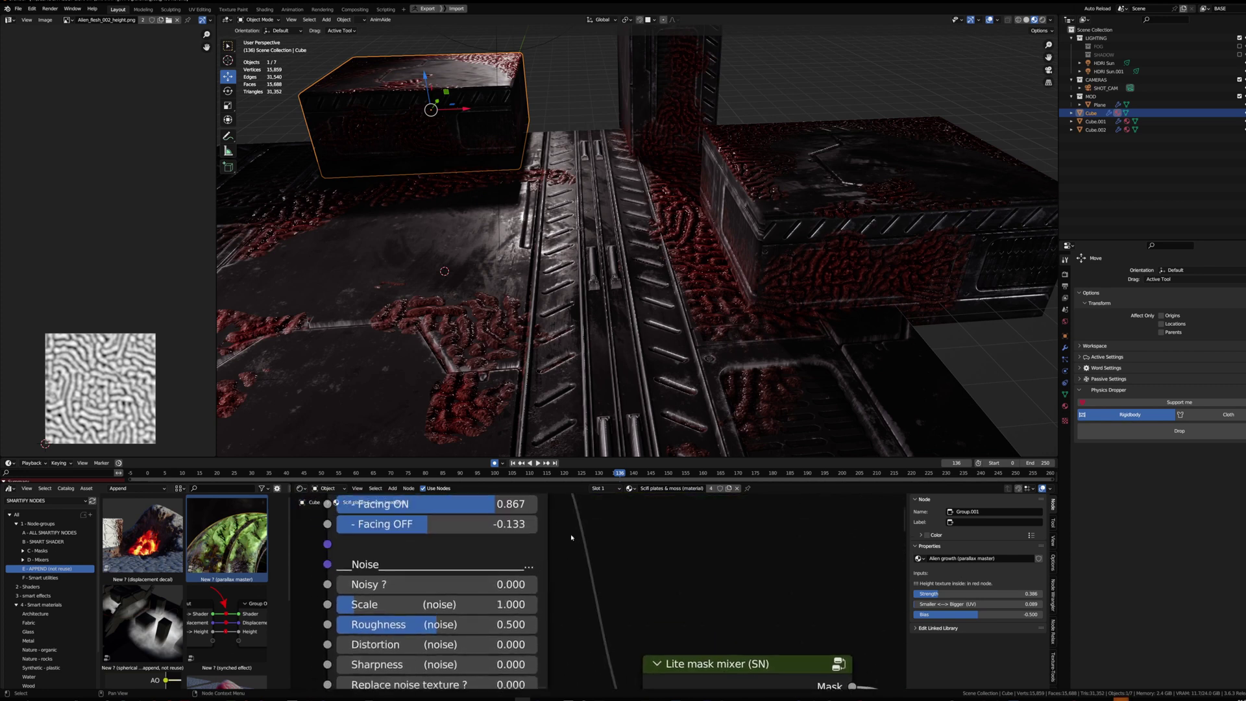
# Select the large low box and rotate it freely to test the facing-based growth, ending with its rotation cleared
pyautogui.click(780, 299)
pyautogui.moveTo(780, 299); pyautogui.dragTo(816, 331, button='middle')
pyautogui.moveTo(874, 295); pyautogui.dragTo(834, 329)
pyautogui.moveTo(834, 329); pyautogui.dragTo(698, 334, button='middle')
pyautogui.moveTo(698, 334); pyautogui.dragTo(740, 304)
pyautogui.moveTo(816, 206); pyautogui.dragTo(675, 254)
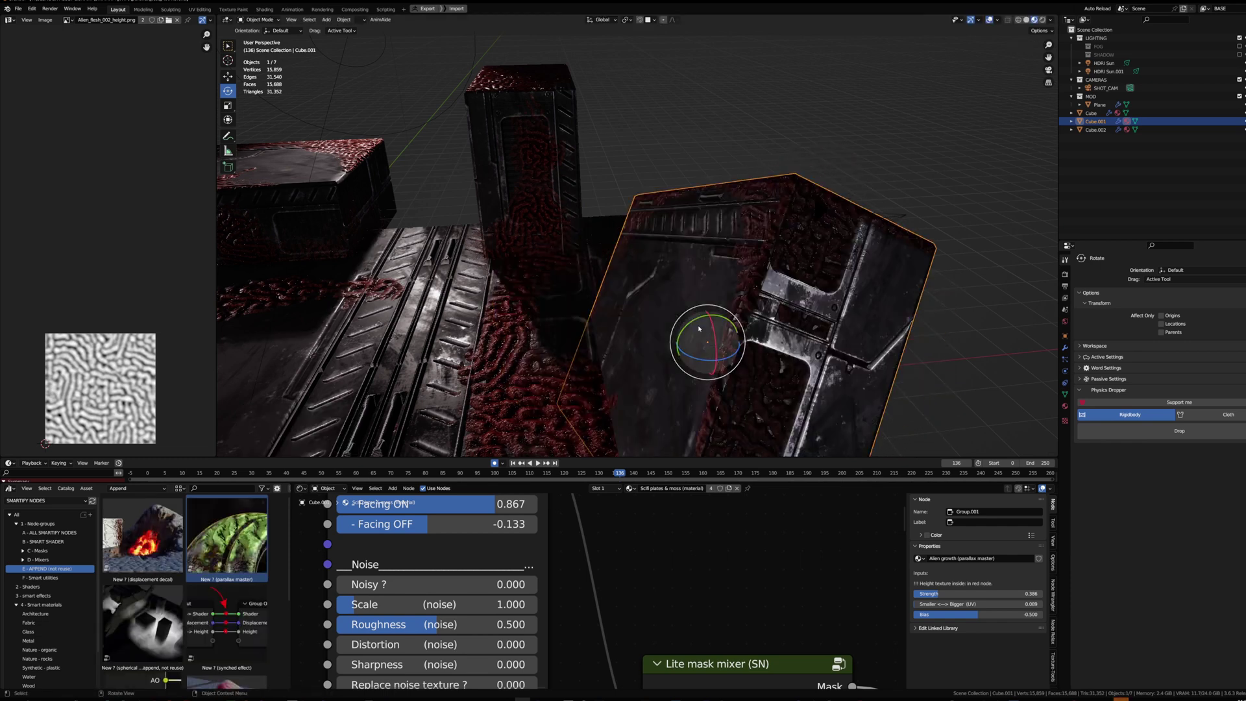
pyautogui.hotkey('alt', 'r')
pyautogui.moveTo(699, 265); pyautogui.dragTo(717, 271, button='middle')
# Set the Lite AO node's AO scale to 21.450 m, power to 2.916 and noisy value to 1.766
pyautogui.scroll(-5, 658, 604)
pyautogui.moveTo(657, 678); pyautogui.dragTo(714, 543, button='middle')
pyautogui.click(489, 567)
pyautogui.moveTo(514, 590); pyautogui.dragTo(564, 560, button='middle')
pyautogui.scroll(2, 564, 559)
pyautogui.moveTo(563, 575); pyautogui.dragTo(564, 575)
# Sink the selected box about 0.49 m into the floor to test the ambient-occlusion growth at the contact edge
pyautogui.moveTo(779, 285); pyautogui.dragTo(692, 300, button='middle')
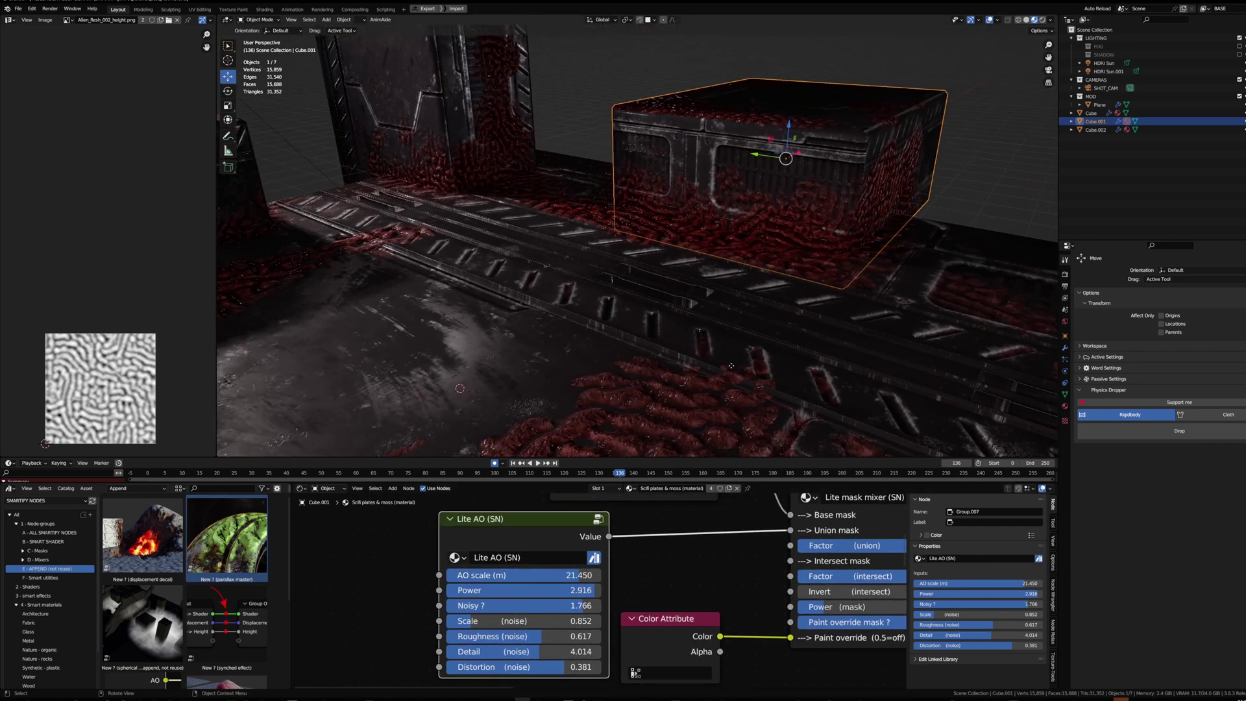
pyautogui.press('g')
pyautogui.click(749, 365)
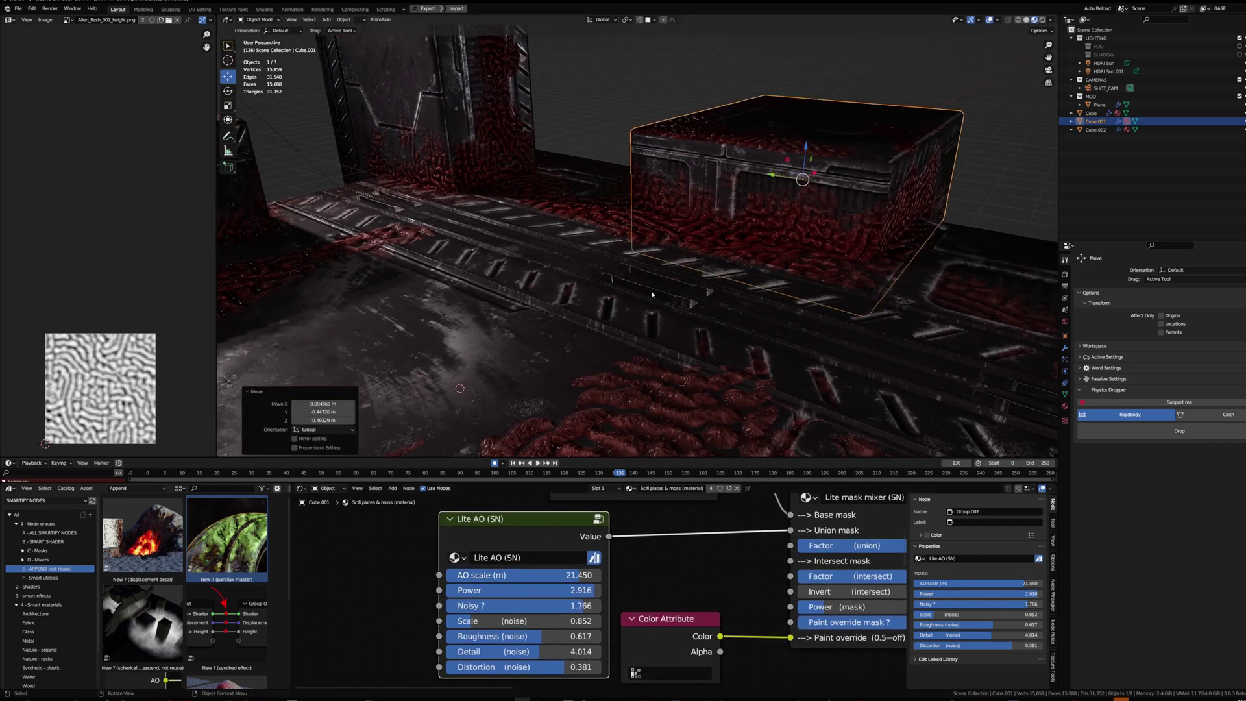
# Select the tall box and move it vertically through the floor to test the growth around its base
pyautogui.moveTo(651, 300); pyautogui.dragTo(726, 338, button='middle')
pyautogui.click(544, 214)
pyautogui.press('g')
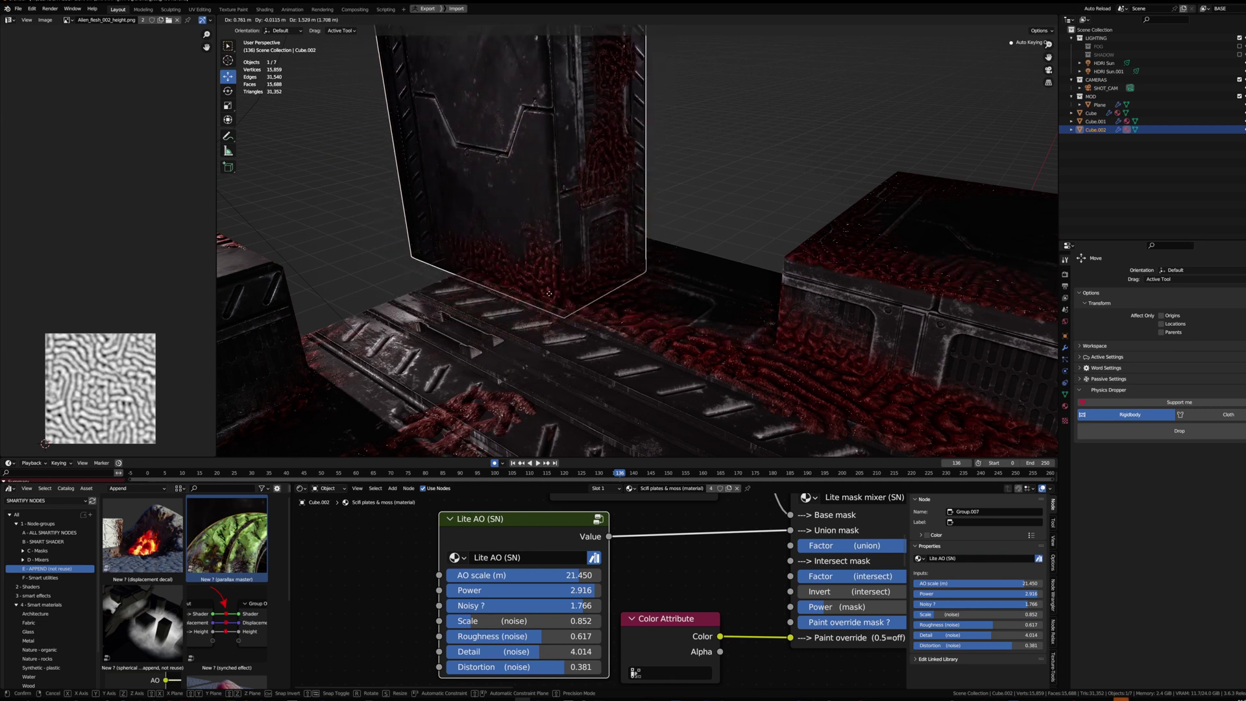
pyautogui.click(545, 344)
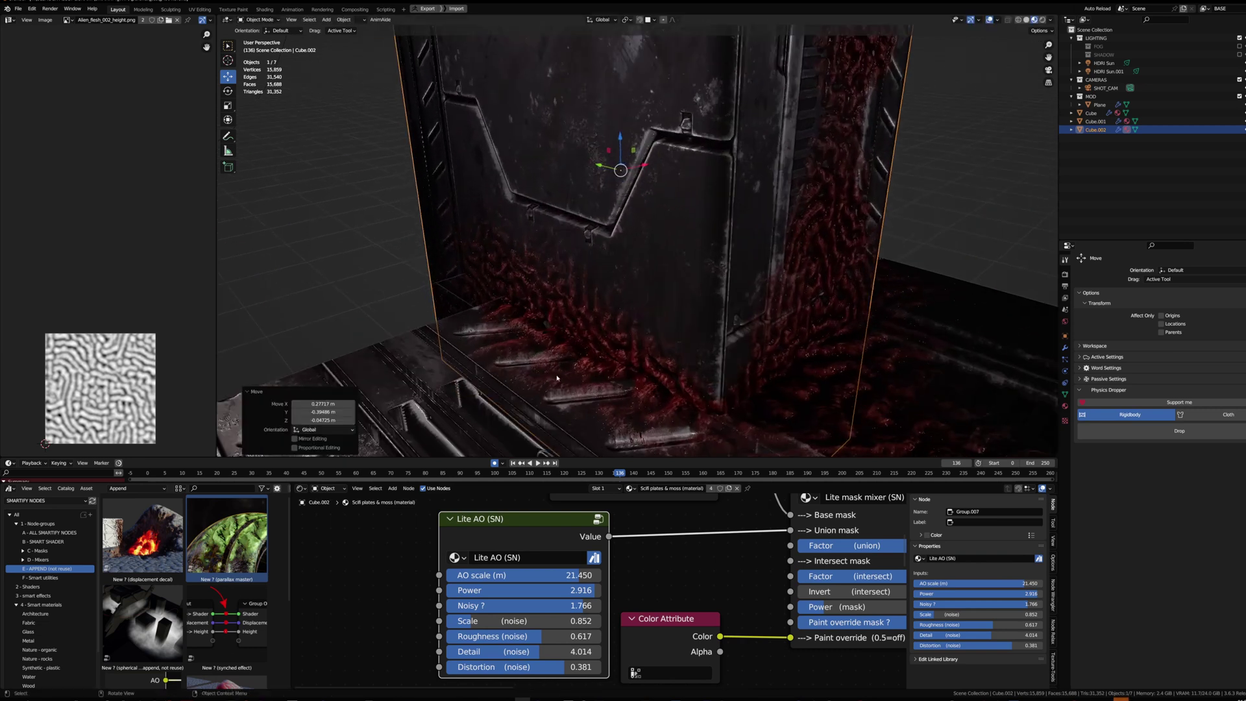
pyautogui.press('g')
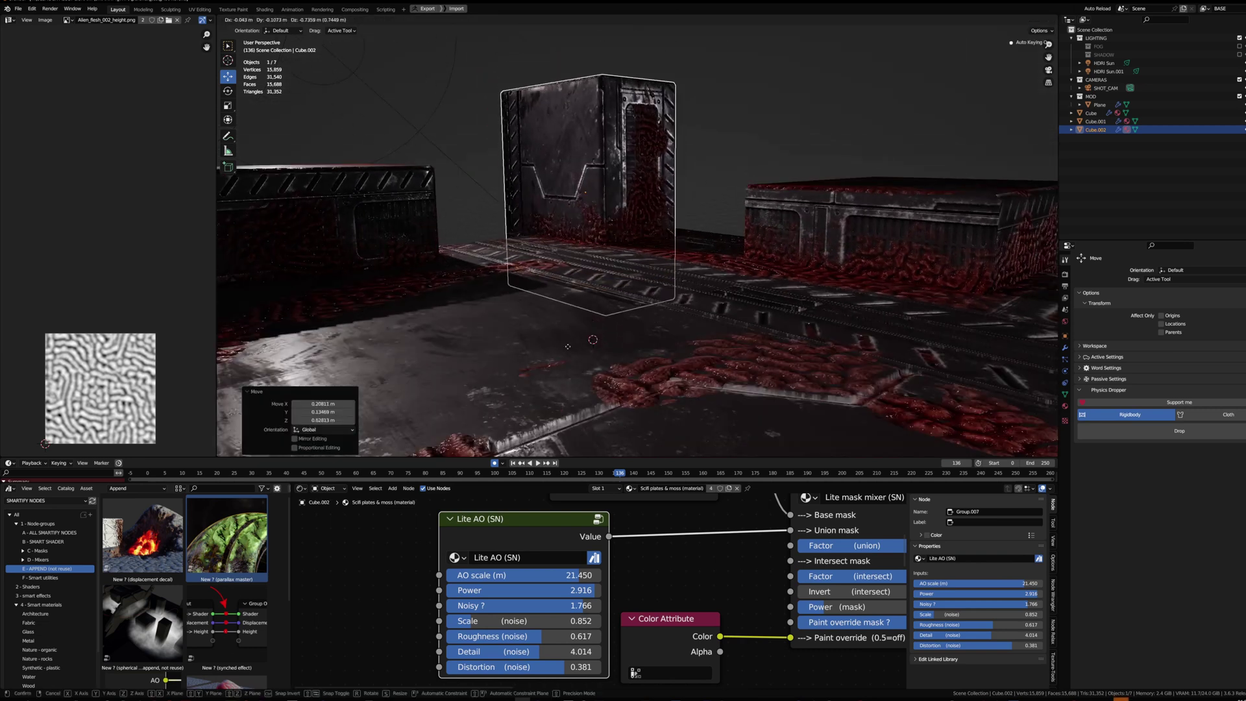
pyautogui.click(564, 331)
# Enter Vertex Paint mode on the tall box and paint its lower area mid-grey to bring back the automatic growth
pyautogui.moveTo(685, 625); pyautogui.dragTo(549, 582, button='middle')
pyautogui.scroll(1, 549, 582)
pyautogui.moveTo(628, 581); pyautogui.dragTo(542, 638, button='middle')
pyautogui.moveTo(610, 233); pyautogui.dragTo(691, 256, button='middle')
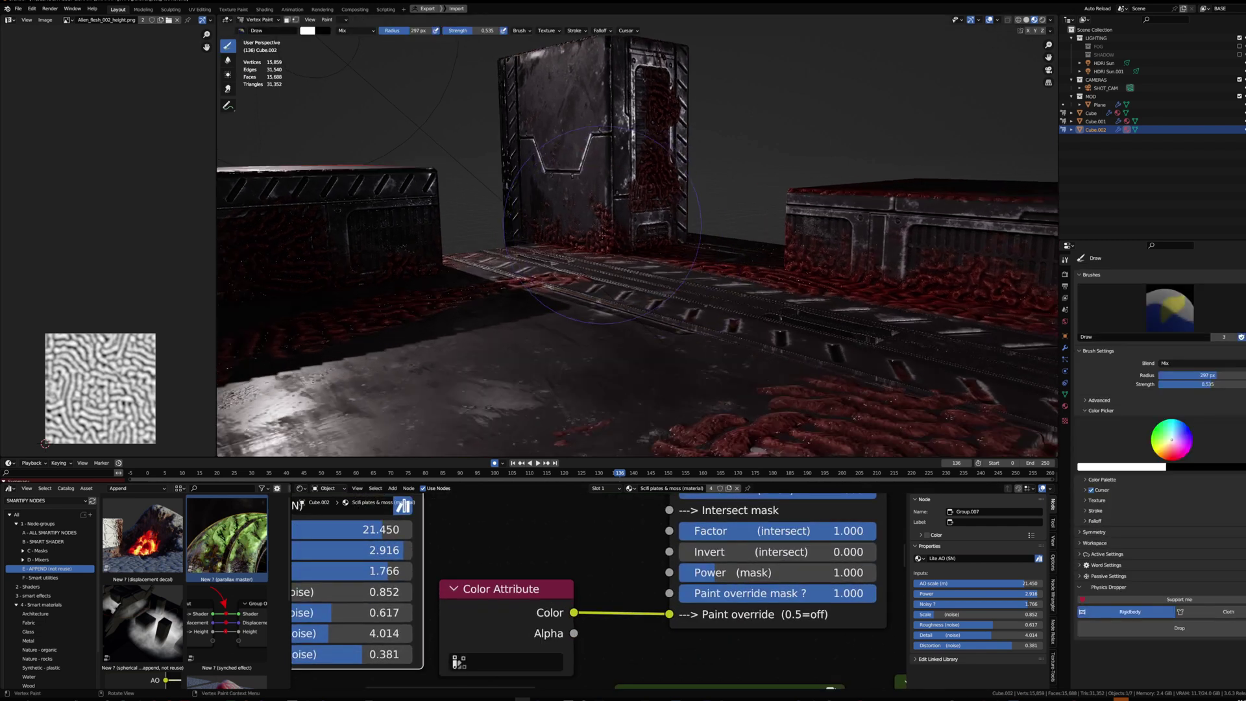
pyautogui.scroll(2, 690, 256)
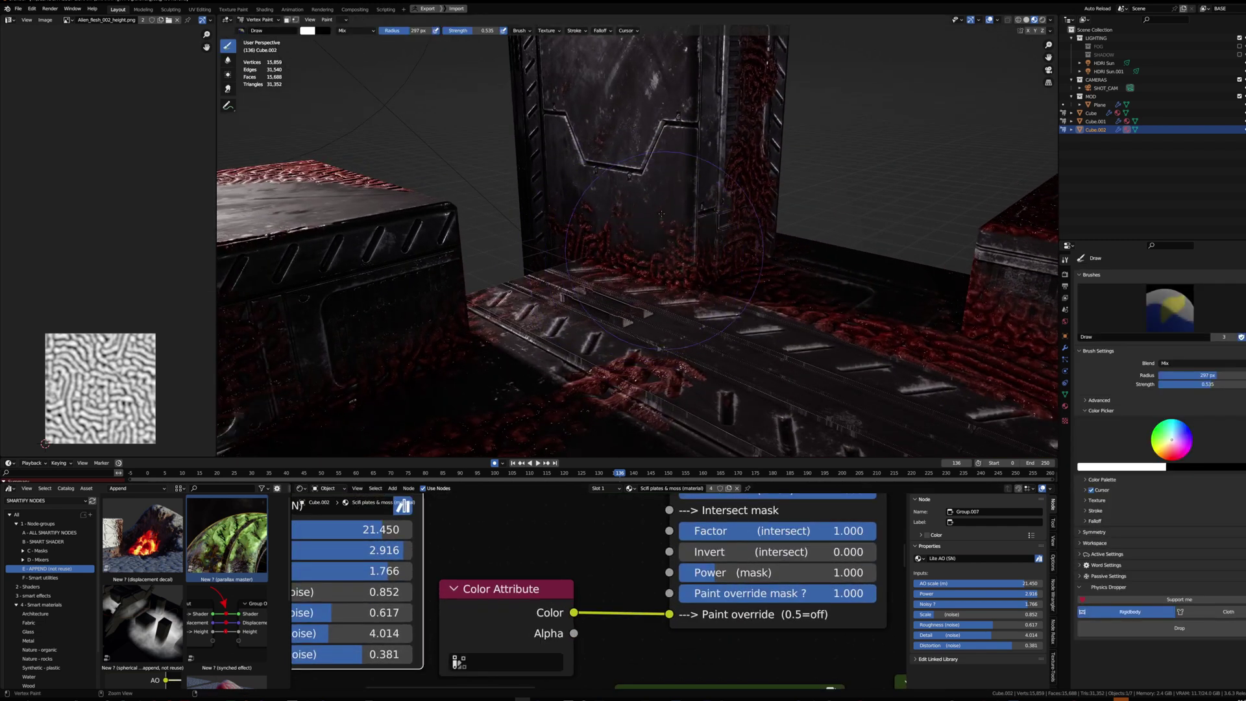
pyautogui.moveTo(594, 226); pyautogui.dragTo(700, 303, button='middle')
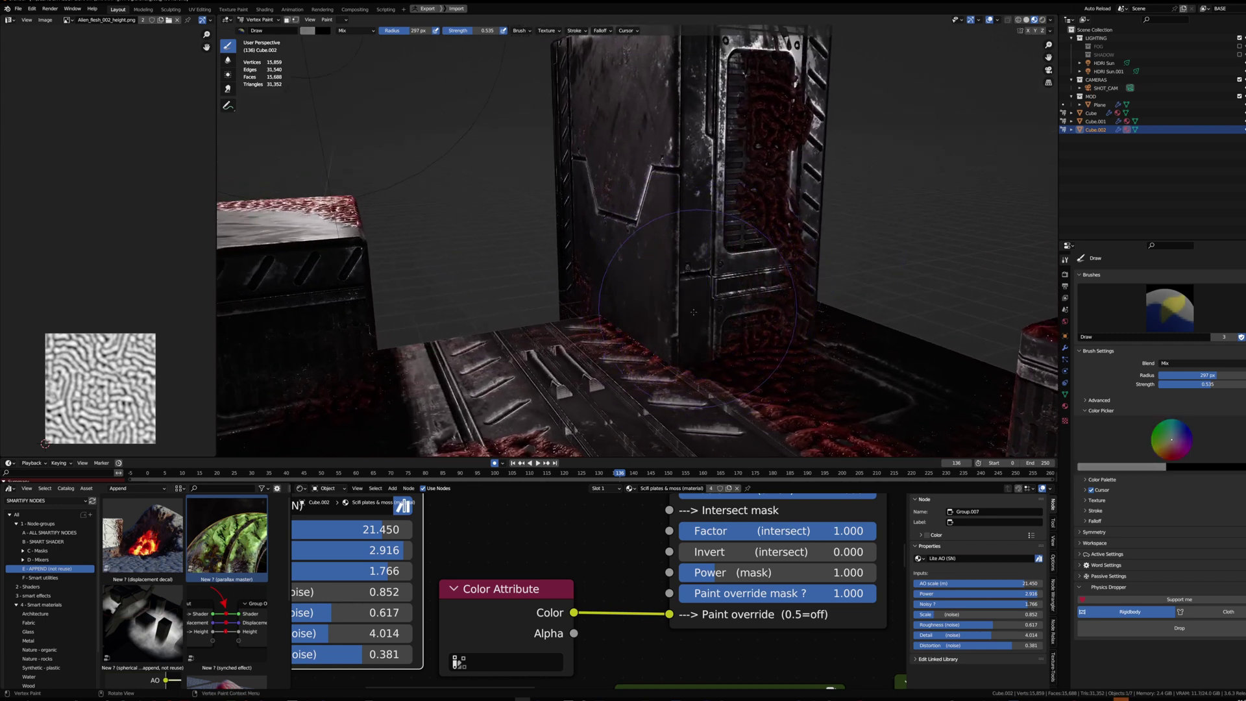
pyautogui.moveTo(675, 303); pyautogui.dragTo(659, 293, button='middle')
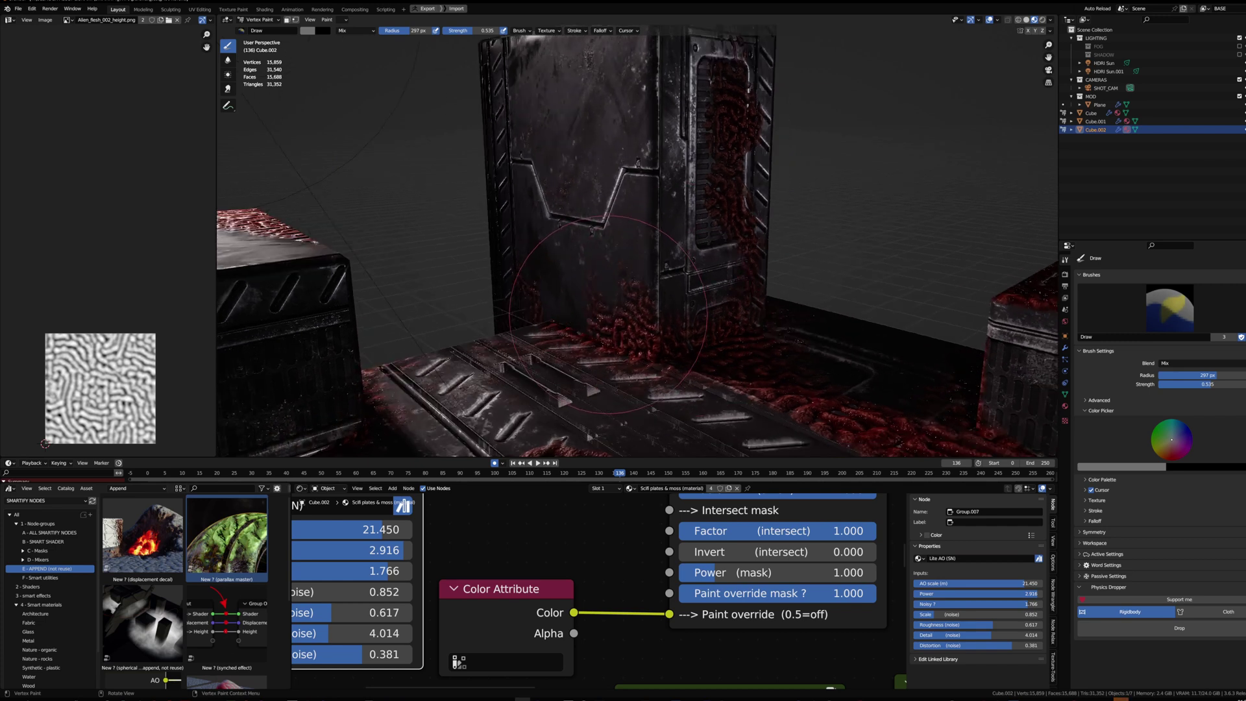
# Set the brush to white with a 125 px radius and paint a large patch of alien growth across the tall box's front face
pyautogui.scroll(-5, 453, 627)
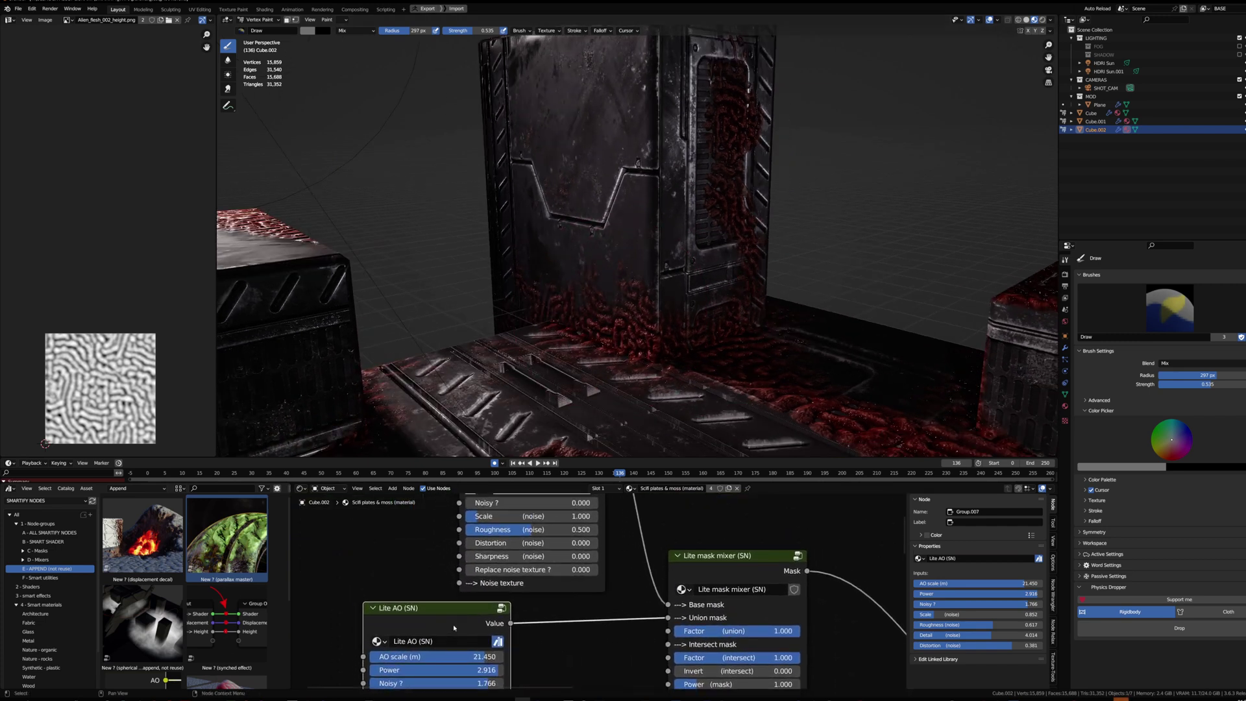
pyautogui.moveTo(453, 627); pyautogui.dragTo(446, 654, button='middle')
pyautogui.scroll(-1, 523, 566)
pyautogui.moveTo(523, 566); pyautogui.dragTo(501, 645, button='middle')
pyautogui.scroll(-1, 501, 645)
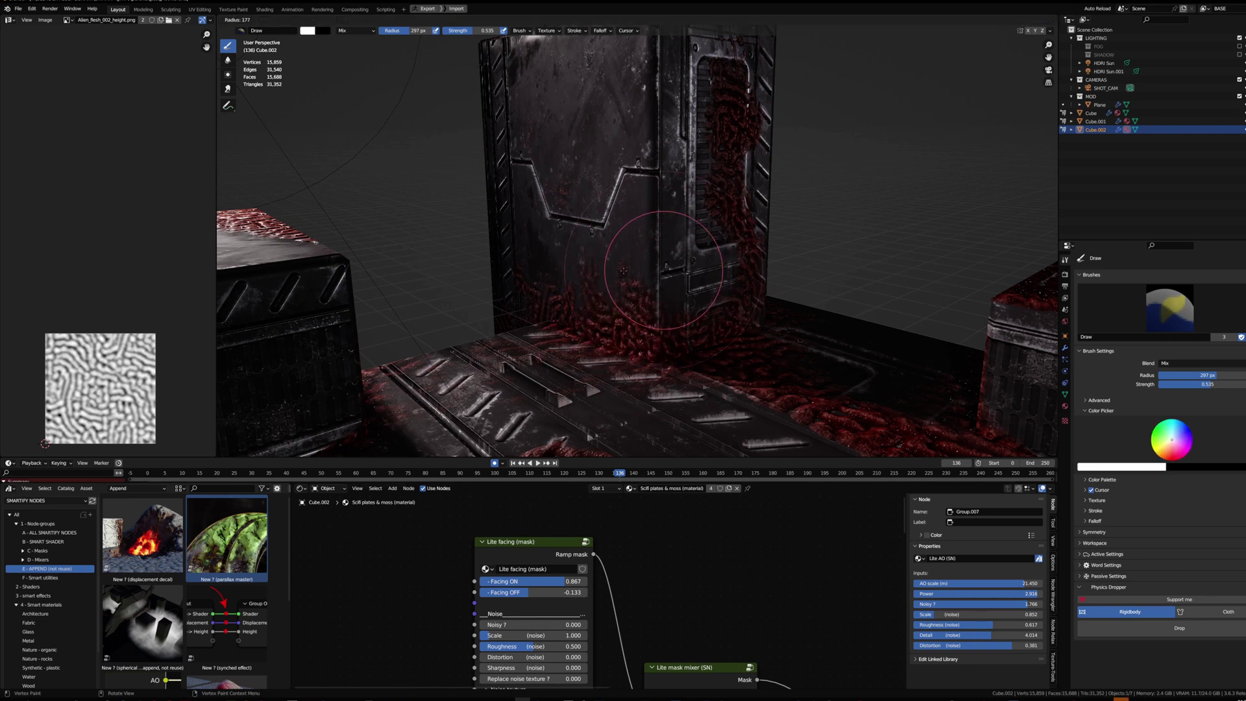
pyautogui.moveTo(605, 253); pyautogui.dragTo(619, 242, button='middle')
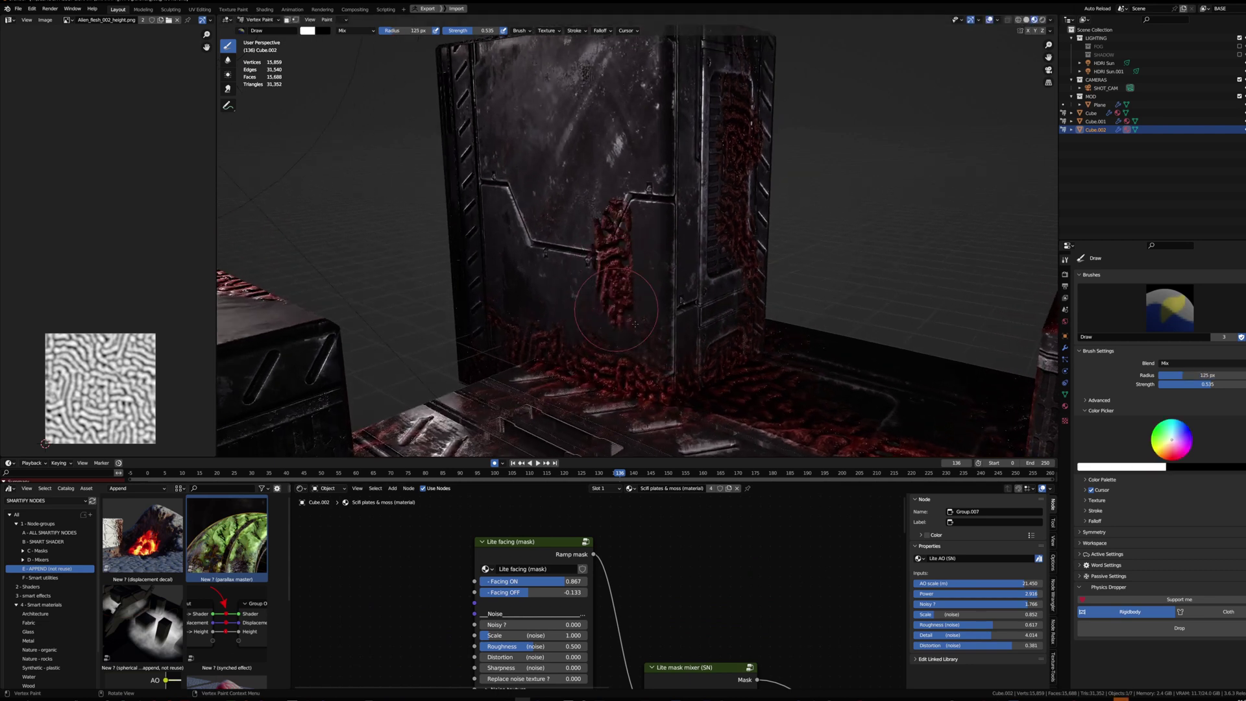
pyautogui.moveTo(487, 613); pyautogui.dragTo(505, 565, button='middle')
pyautogui.moveTo(587, 390)
pyautogui.mouseDown(button='middle')
pyautogui.moveTo(652, 227)
pyautogui.moveTo(586, 188)
pyautogui.moveTo(524, 186)
pyautogui.mouseUp(button='middle')
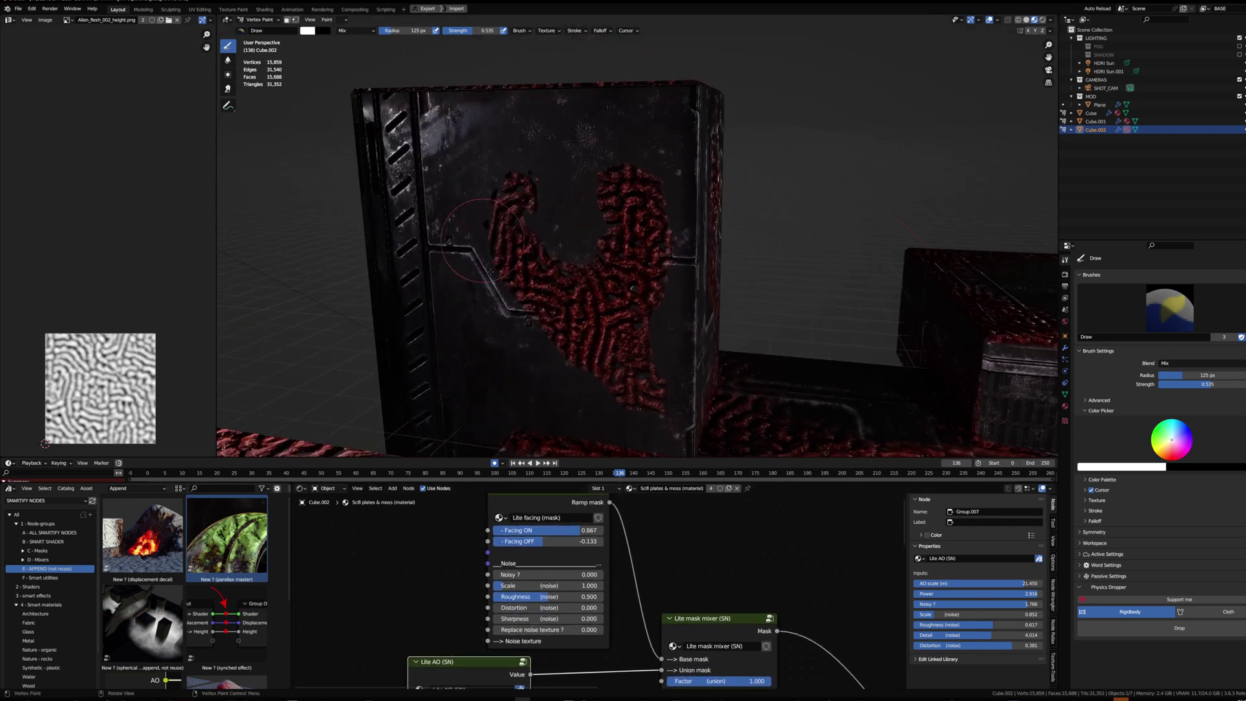
pyautogui.moveTo(556, 349); pyautogui.dragTo(597, 364, button='middle')
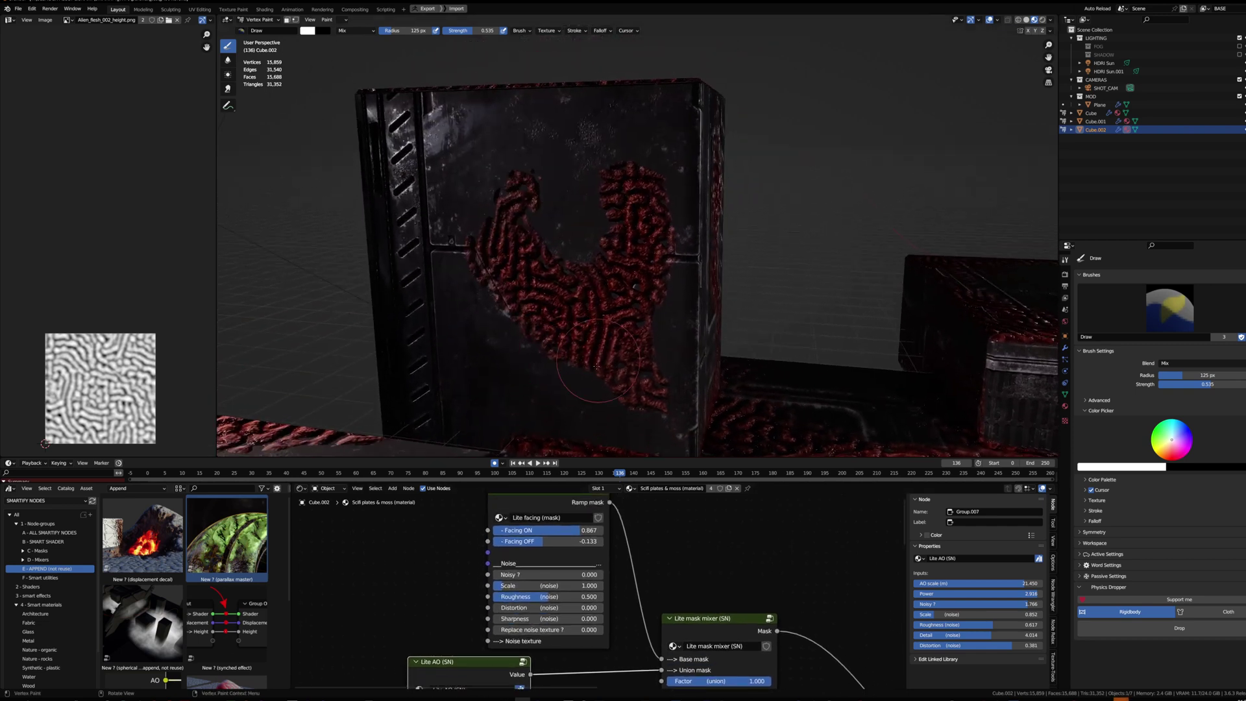
# Erase the growth on the tall box's grille side with a larger black brush and paint a white growth patch beside the grille
pyautogui.rightClick(553, 362)
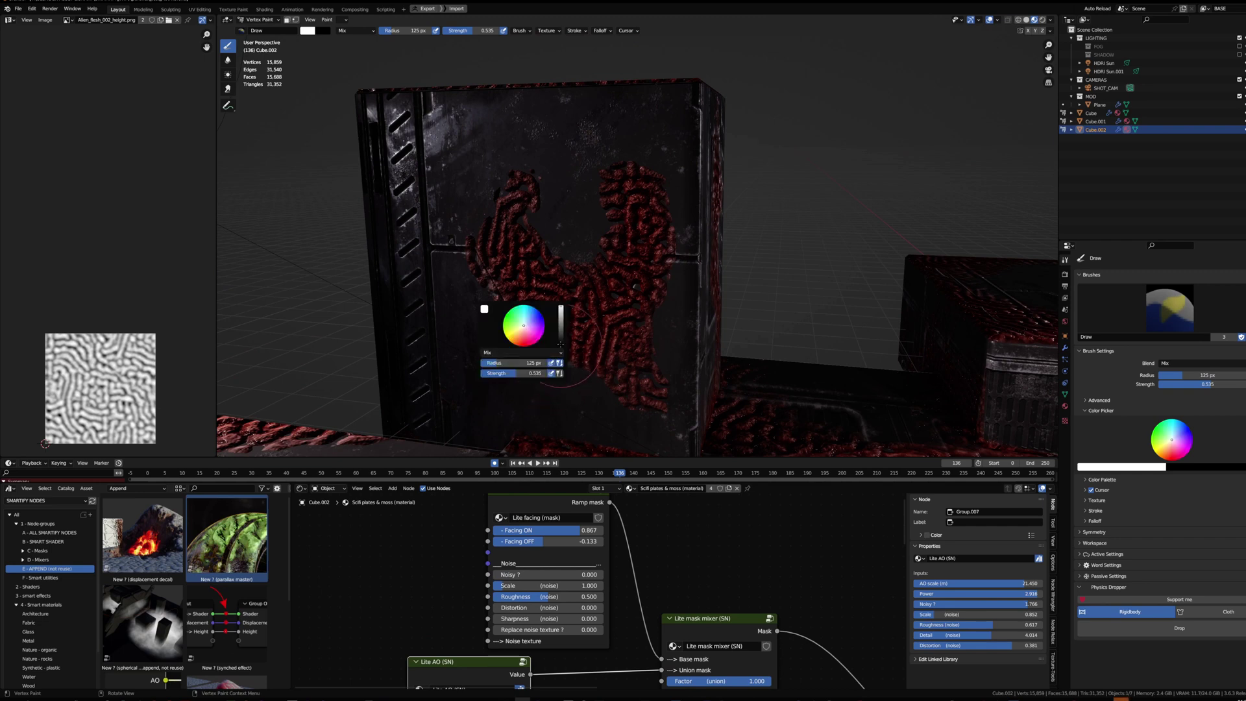
pyautogui.moveTo(559, 318); pyautogui.dragTo(562, 360)
pyautogui.press('f')
pyautogui.click(626, 361)
pyautogui.moveTo(627, 361); pyautogui.dragTo(554, 351, button='middle')
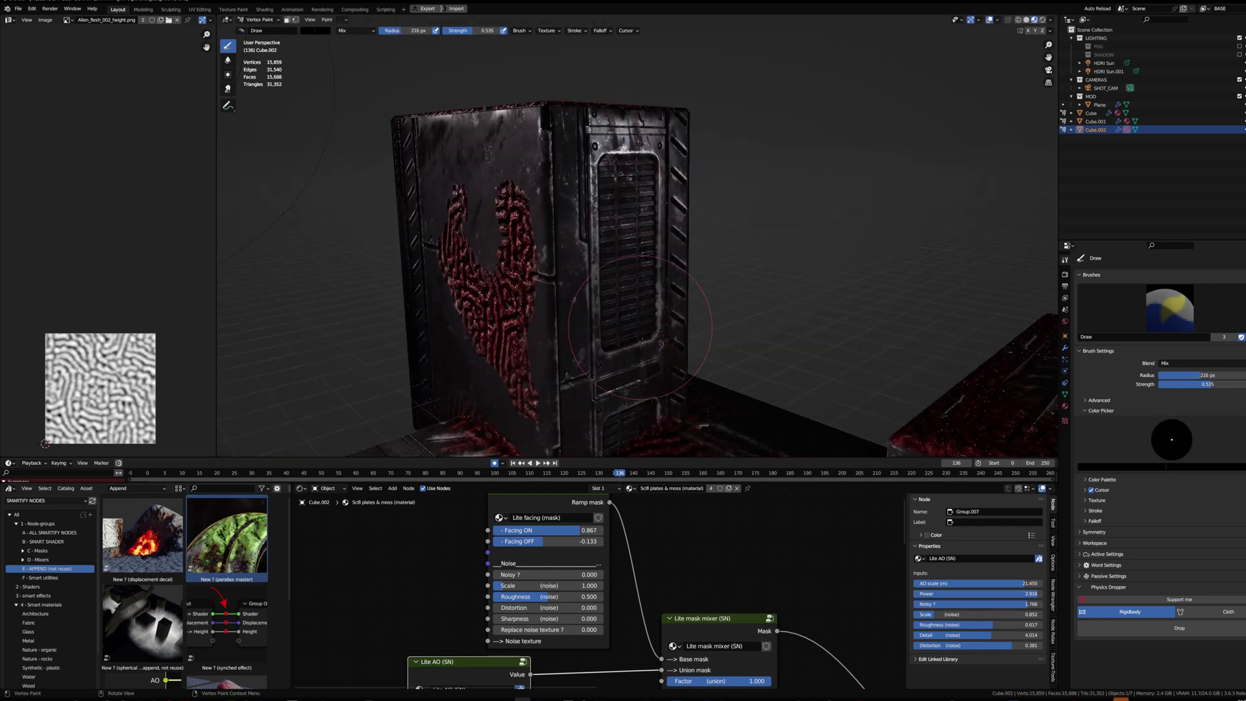
pyautogui.moveTo(576, 266); pyautogui.dragTo(559, 287, button='middle')
pyautogui.rightClick(560, 288)
pyautogui.click(567, 238)
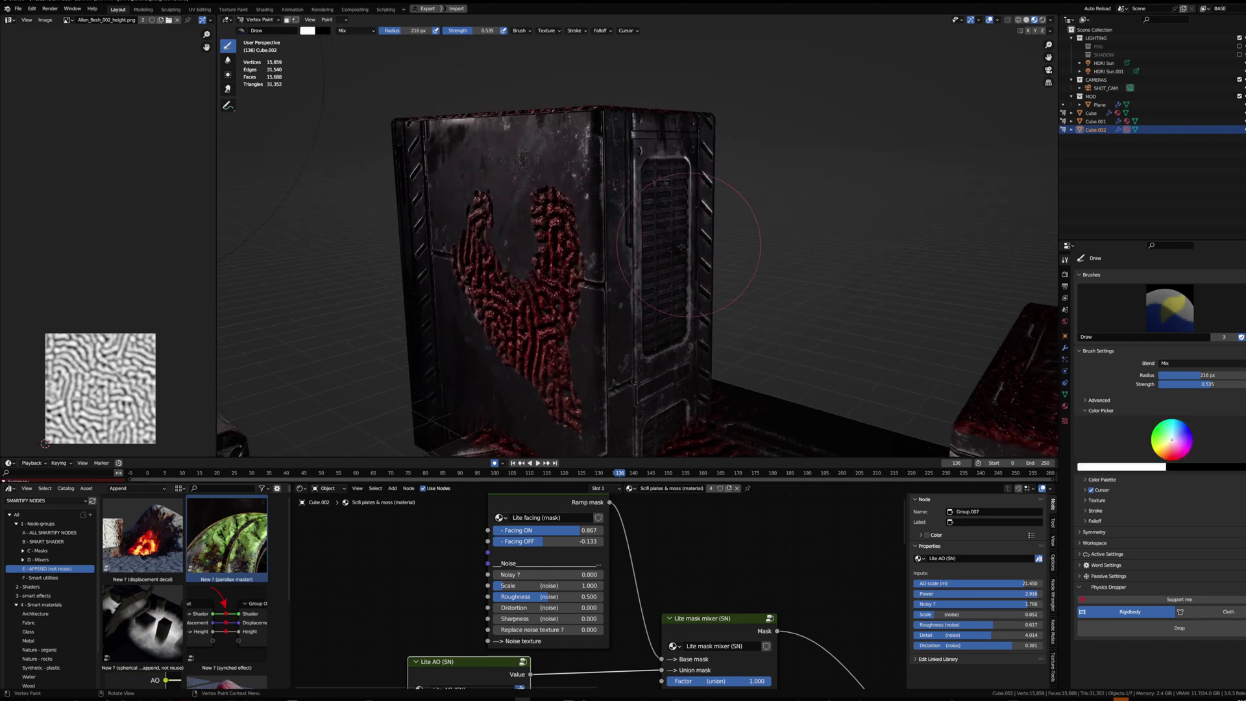
# Paint over the tall box's sides with a mid-grey brush of 275 px radius to return them to the automatic mask
pyautogui.click(647, 229)
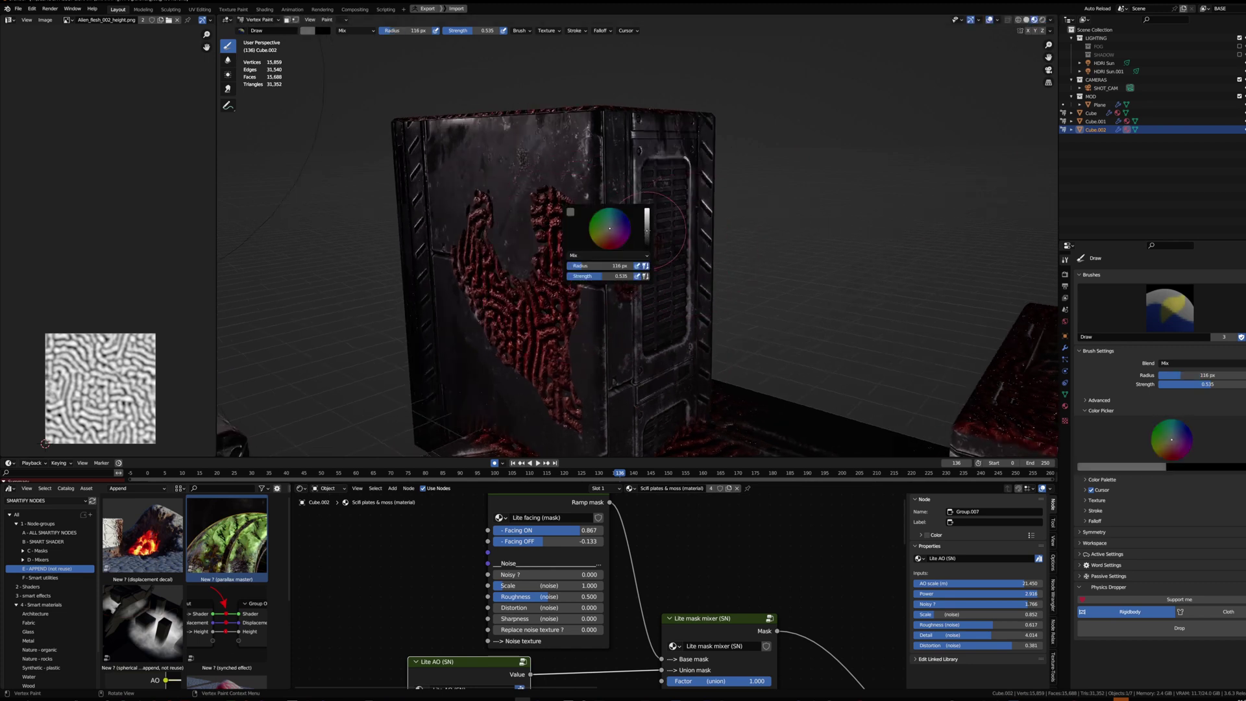
pyautogui.moveTo(507, 658); pyautogui.dragTo(531, 564, button='middle')
pyautogui.scroll(2, 532, 564)
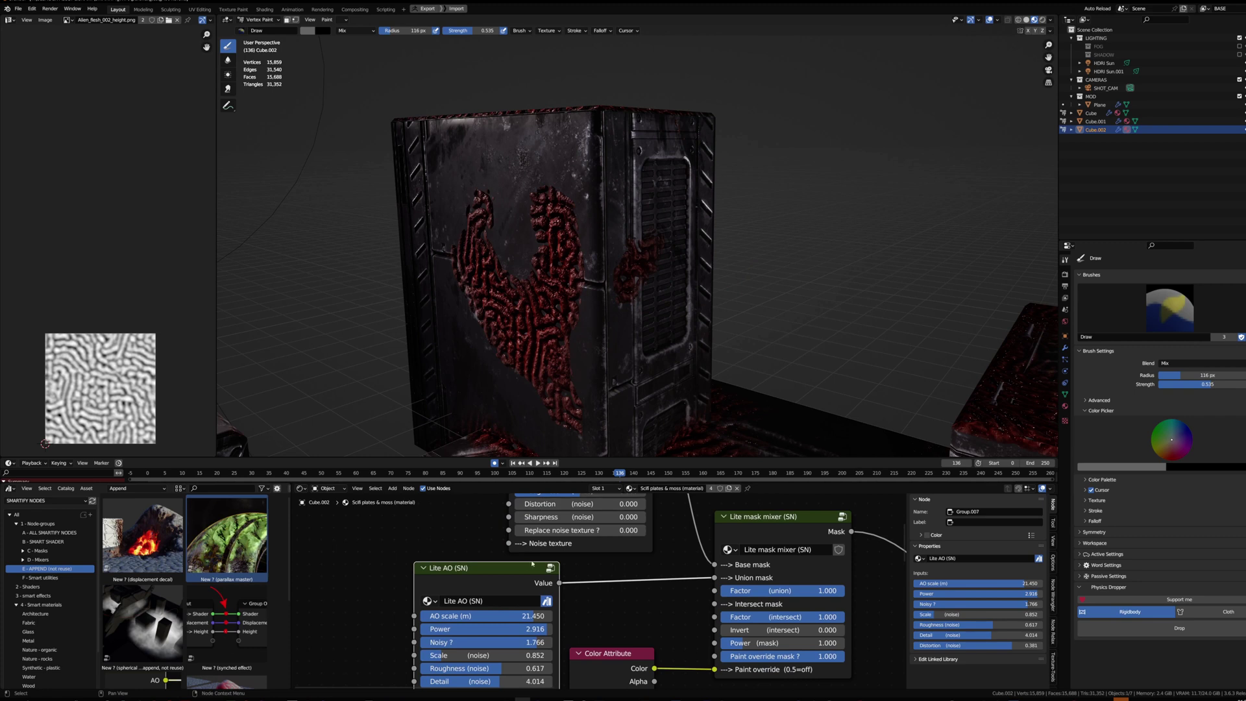
pyautogui.press('f')
pyautogui.click(647, 252)
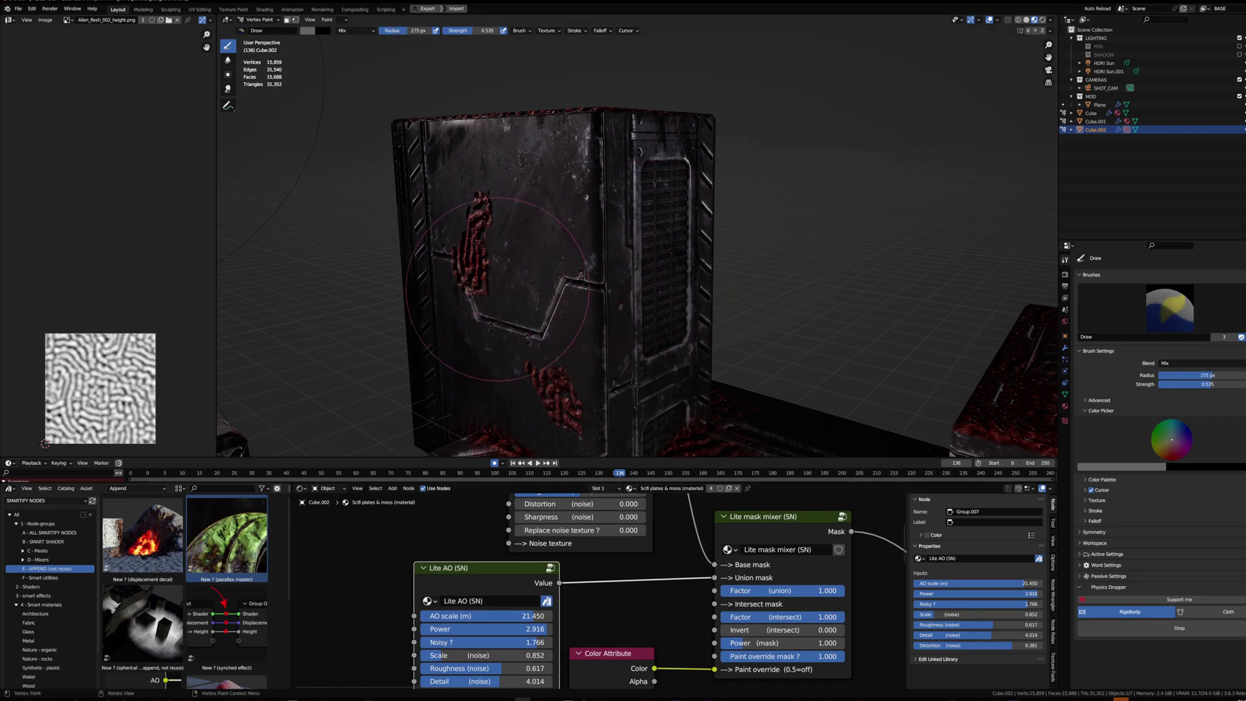
pyautogui.moveTo(549, 414)
pyautogui.mouseDown(button='middle')
pyautogui.moveTo(682, 324)
pyautogui.moveTo(591, 283)
pyautogui.mouseUp(button='middle')
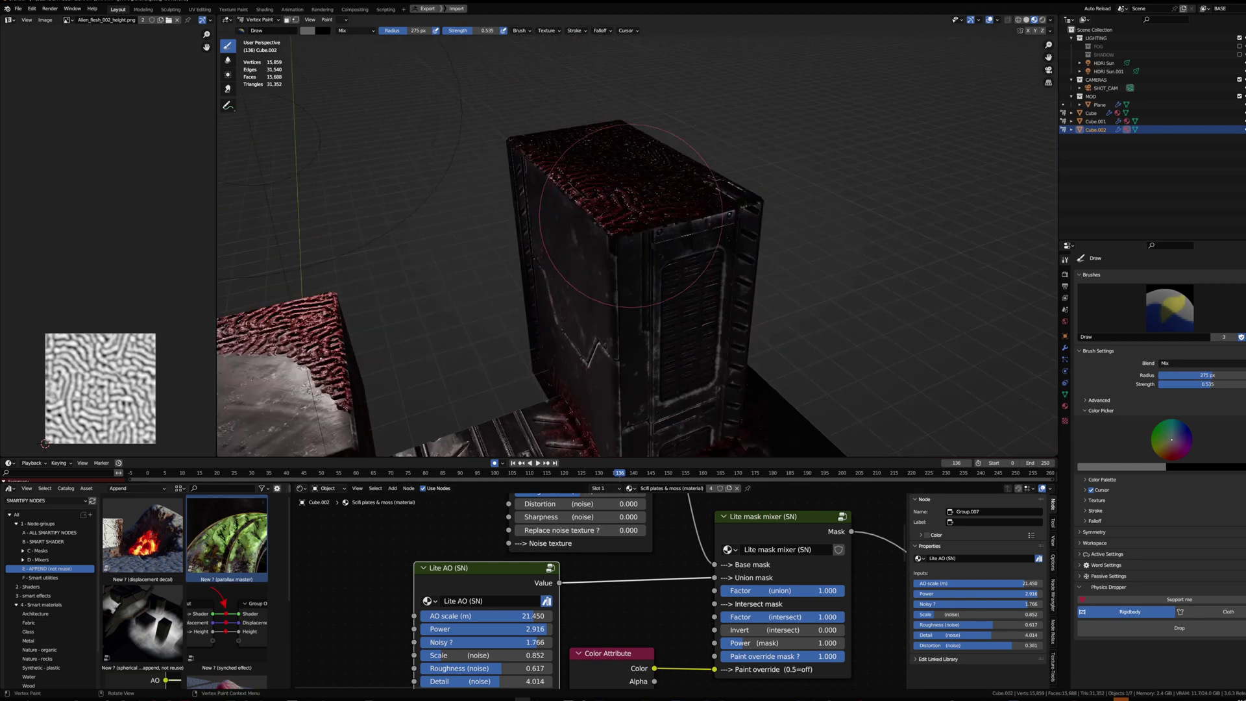
# Switch vertex painting to the neighbouring low box and paint its top, adding growth and clearing patches with black
pyautogui.scroll(-1, 591, 282)
pyautogui.keyDown('shift'); pyautogui.moveTo(467, 370); pyautogui.dragTo(558, 292, button='middle'); pyautogui.keyUp('shift')
pyautogui.hotkey('ctrl', 'Tab')
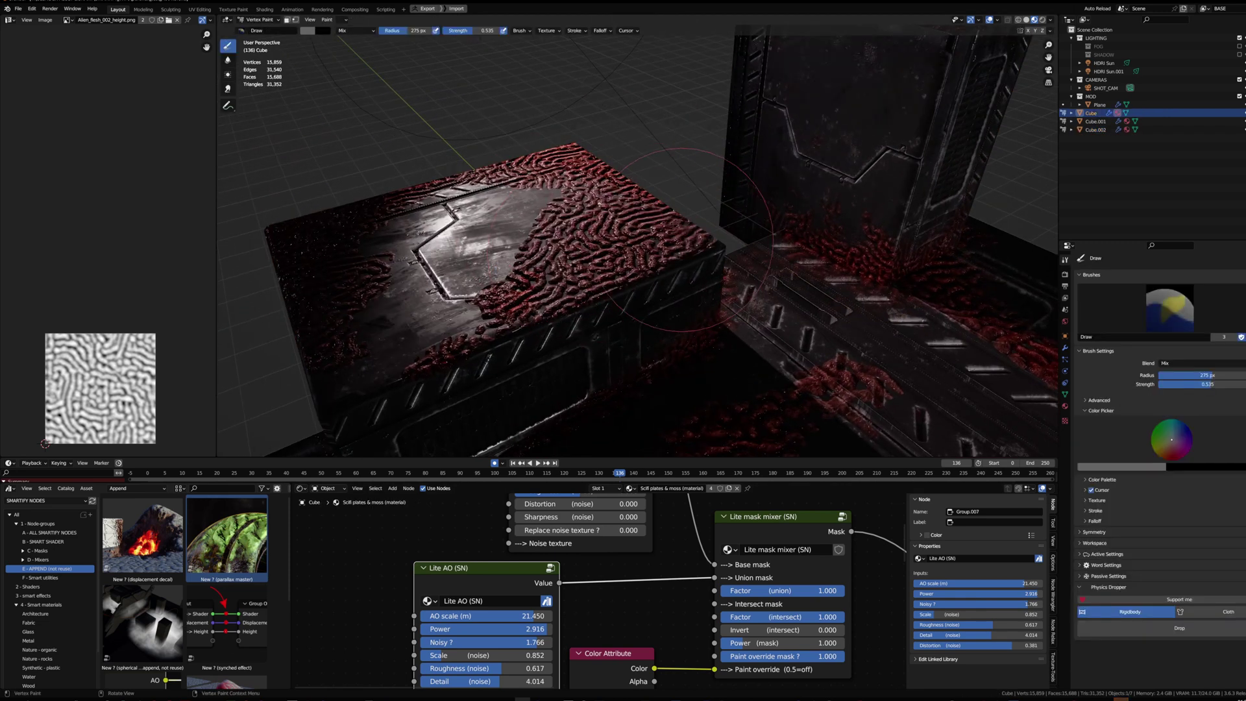
pyautogui.moveTo(688, 240)
pyautogui.mouseDown(button='middle')
pyautogui.moveTo(512, 279)
pyautogui.moveTo(594, 308)
pyautogui.moveTo(652, 402)
pyautogui.mouseUp(button='middle')
pyautogui.moveTo(555, 298); pyautogui.dragTo(584, 282, button='middle')
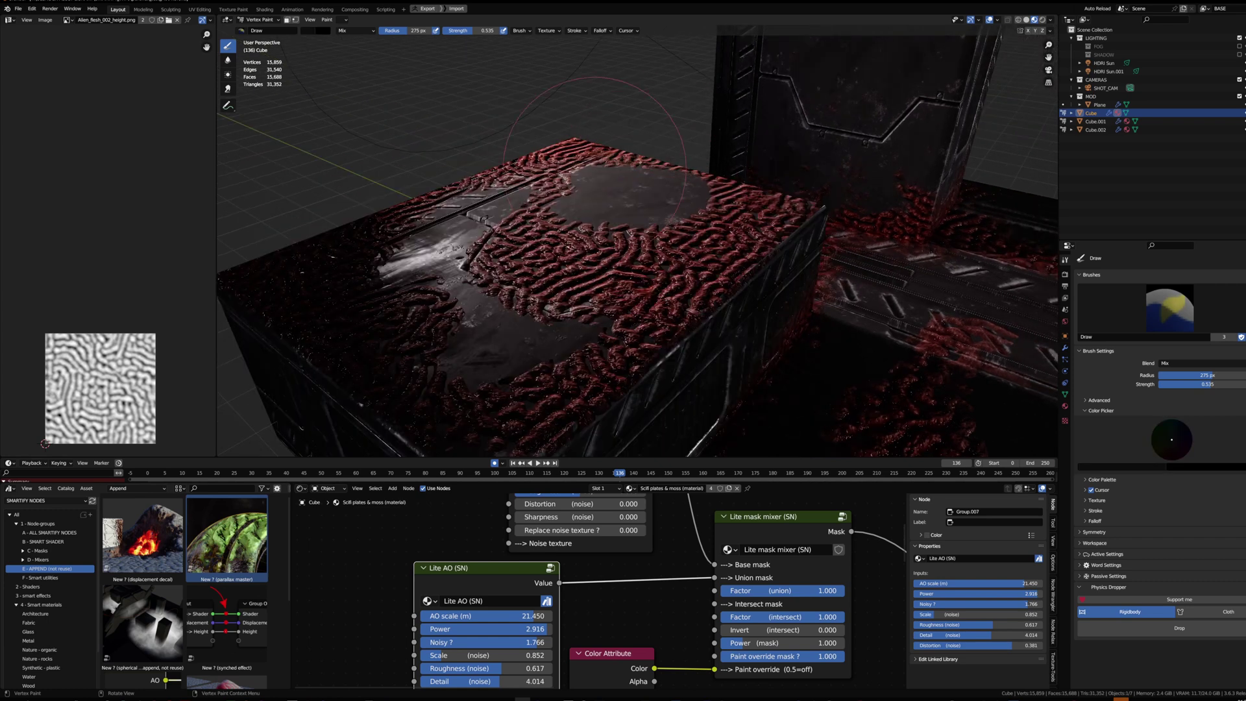
pyautogui.moveTo(545, 328)
pyautogui.mouseDown(button='middle')
pyautogui.moveTo(622, 227)
pyautogui.moveTo(597, 248)
pyautogui.moveTo(545, 230)
pyautogui.mouseUp(button='middle')
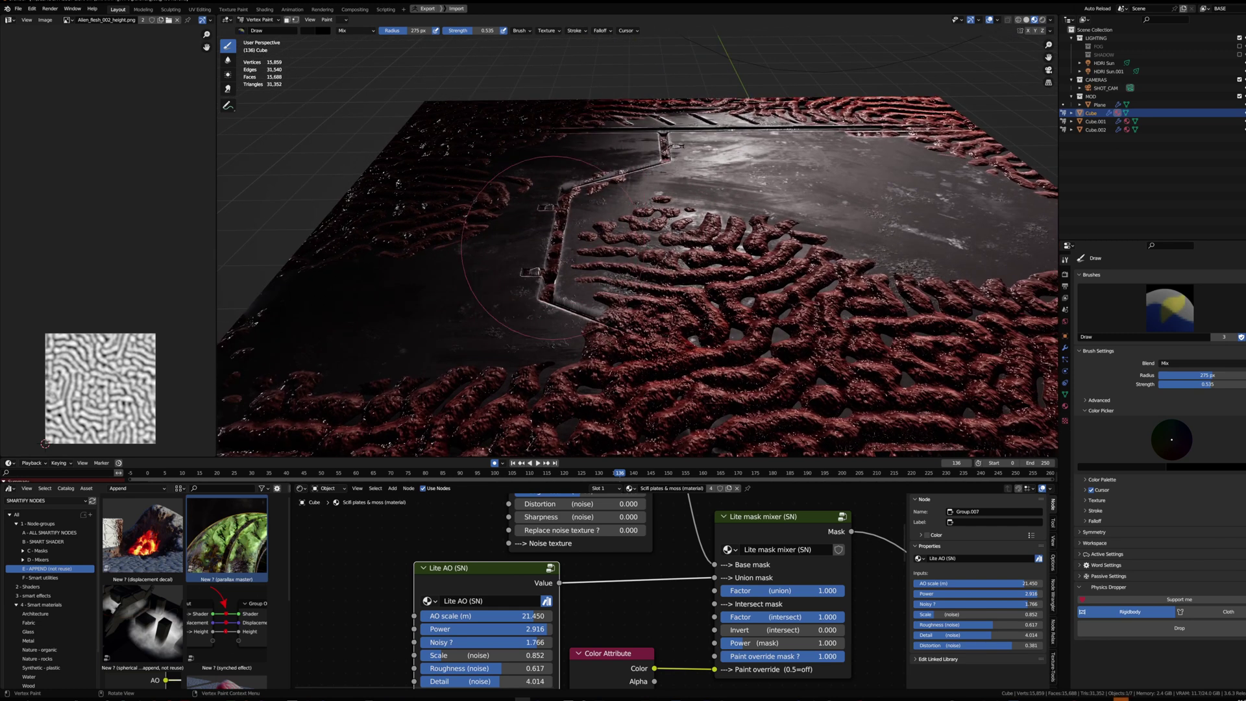
# Set the Texture_mixer's hard mask to 0.985, soft mask to 0.747, Height A power to 1.621 and Height B power to 1.444
pyautogui.scroll(-3, 663, 581)
pyautogui.moveTo(663, 582); pyautogui.dragTo(500, 583, button='middle')
pyautogui.scroll(3, 577, 652)
pyautogui.moveTo(754, 655); pyautogui.dragTo(586, 589, button='middle')
pyautogui.scroll(3, 587, 589)
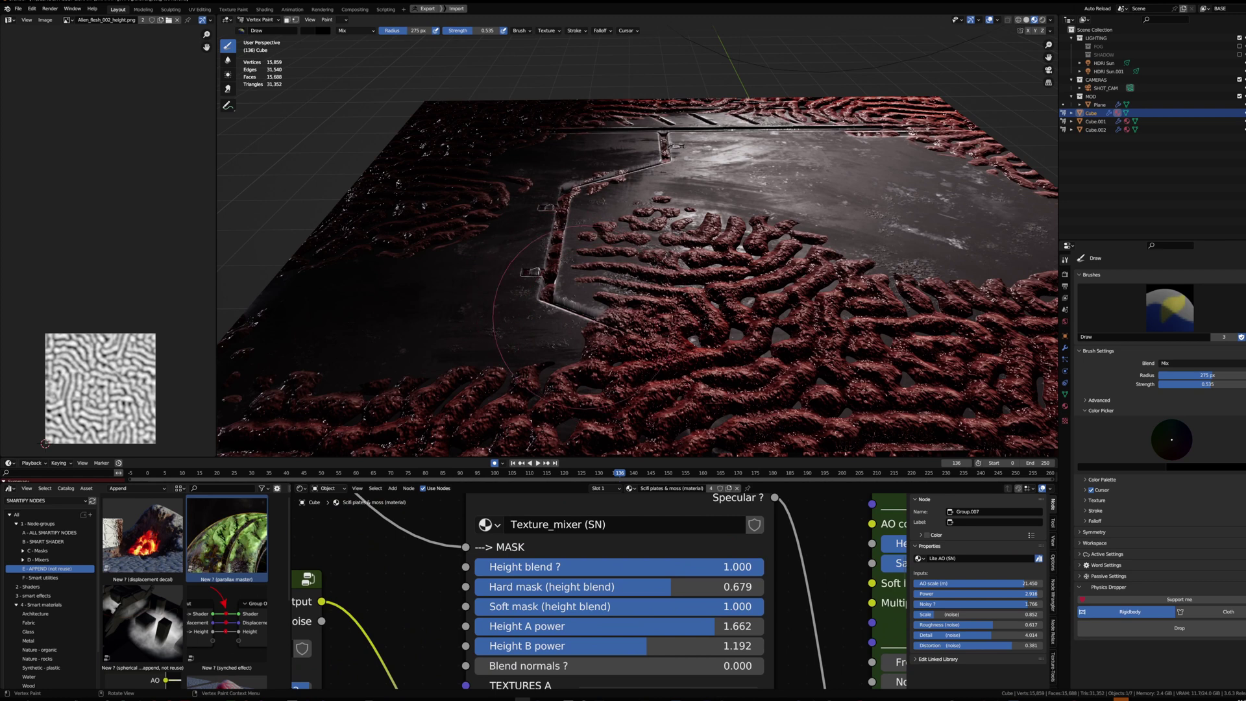
pyautogui.moveTo(651, 293); pyautogui.dragTo(688, 279, button='middle')
pyautogui.scroll(-4, 668, 285)
pyautogui.moveTo(646, 646); pyautogui.dragTo(676, 646)
pyautogui.moveTo(677, 646); pyautogui.dragTo(651, 612, button='middle')
pyautogui.moveTo(651, 591); pyautogui.dragTo(694, 610)
pyautogui.moveTo(725, 571)
pyautogui.mouseDown()
pyautogui.moveTo(545, 570)
pyautogui.moveTo(627, 552)
pyautogui.moveTo(733, 551)
pyautogui.mouseUp()
pyautogui.moveTo(545, 571); pyautogui.dragTo(665, 570)
pyautogui.moveTo(695, 610); pyautogui.dragTo(657, 610)
# Open the F - Smart utilities asset category and select the brightness/Contrast node on the alien growth's height output
pyautogui.scroll(-6, 657, 610)
pyautogui.moveTo(383, 656); pyautogui.dragTo(467, 601, button='middle')
pyautogui.click(43, 578)
pyautogui.scroll(5, 553, 659)
pyautogui.click(565, 598)
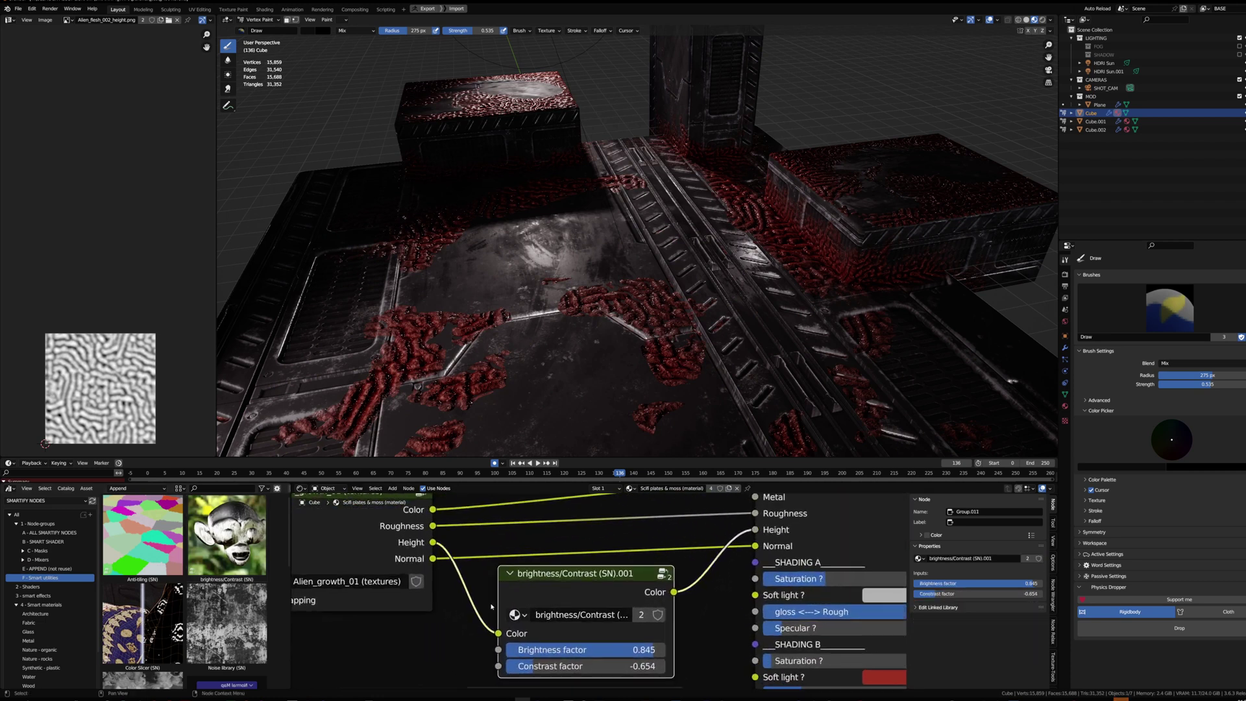
# Try a brightness factor of 0.079 and a contrast factor of 0.081 on the growth height, checking the floor and boxes
pyautogui.scroll(-1, 584, 607)
pyautogui.scroll(3, 597, 630)
pyautogui.moveTo(740, 348); pyautogui.dragTo(652, 341, button='middle')
pyautogui.moveTo(596, 665); pyautogui.dragTo(563, 646)
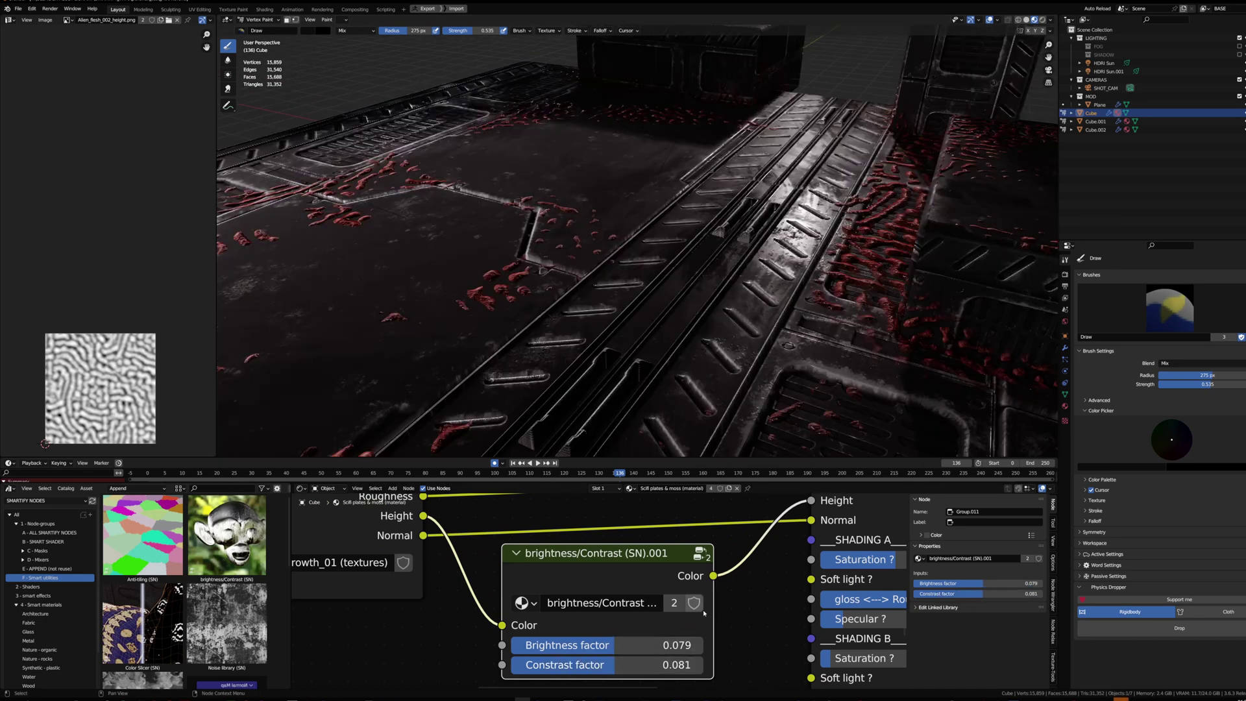
pyautogui.moveTo(628, 438); pyautogui.dragTo(745, 324, button='middle')
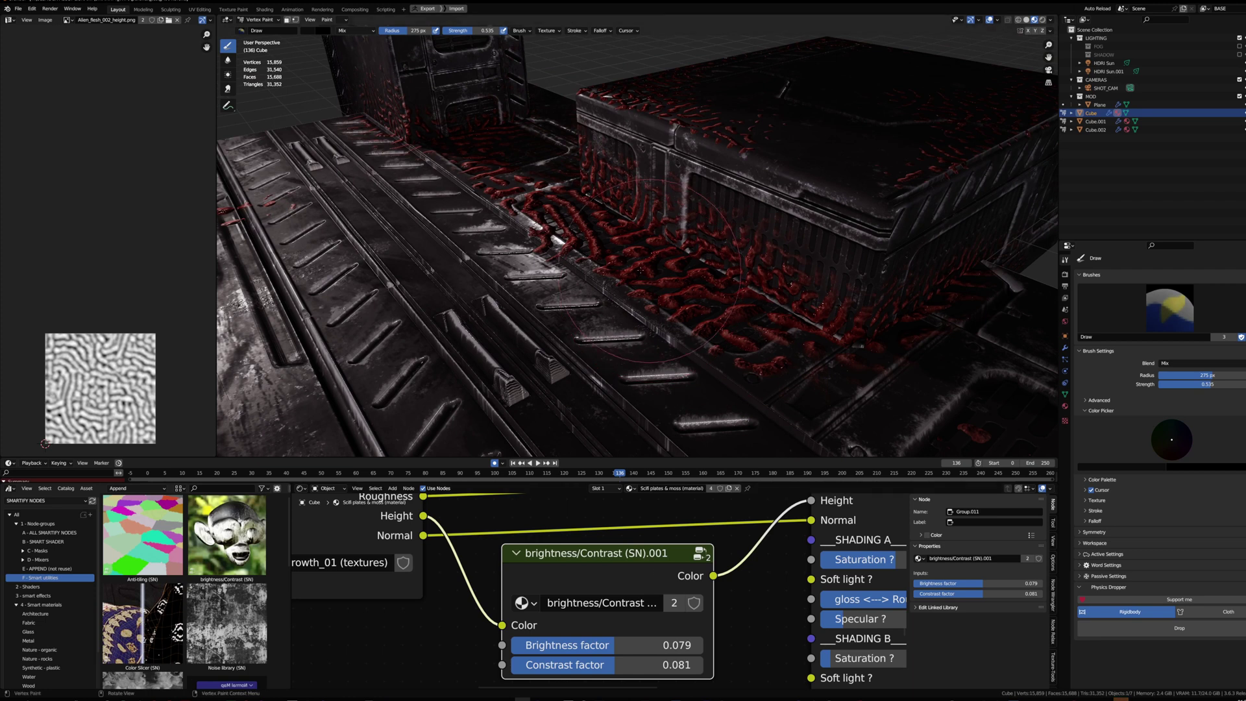
pyautogui.moveTo(590, 253); pyautogui.dragTo(534, 311, button='middle')
# Set the growth height's brightness factor to 0.632 and contrast factor to -0.185
pyautogui.moveTo(614, 664); pyautogui.dragTo(658, 646)
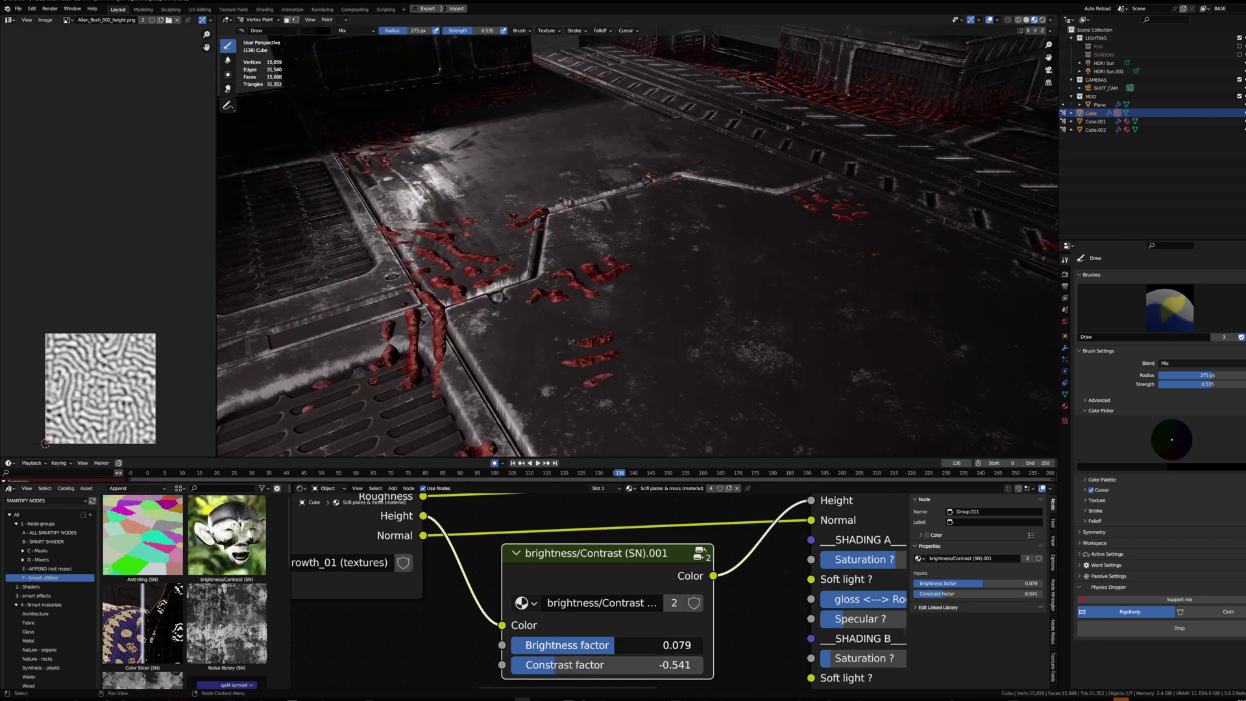
pyautogui.scroll(-3, 689, 247)
pyautogui.moveTo(689, 248); pyautogui.dragTo(583, 337, button='middle')
pyautogui.moveTo(564, 665); pyautogui.dragTo(599, 665)
pyautogui.moveTo(583, 336); pyautogui.dragTo(747, 247, button='middle')
# Save the file and set the Noisify node's Noisy value on the metal roughness to 0.996, comparing it against 0.000
pyautogui.scroll(-6, 709, 605)
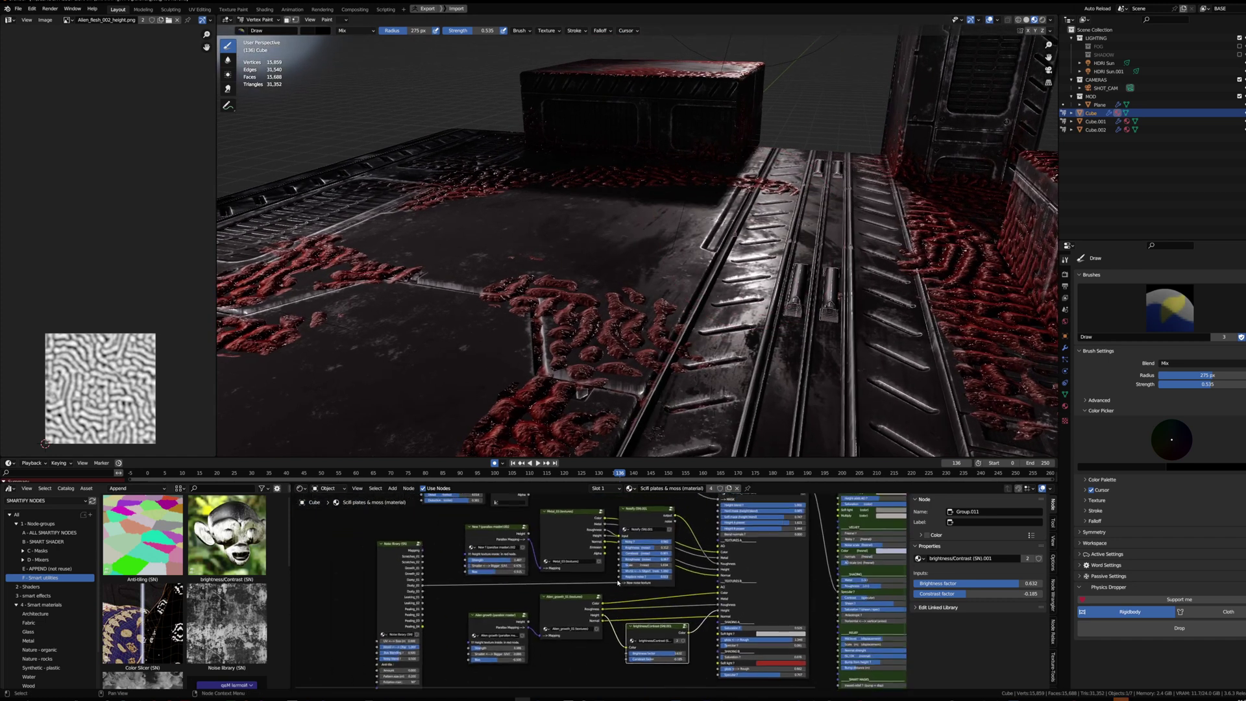
pyautogui.scroll(7, 618, 583)
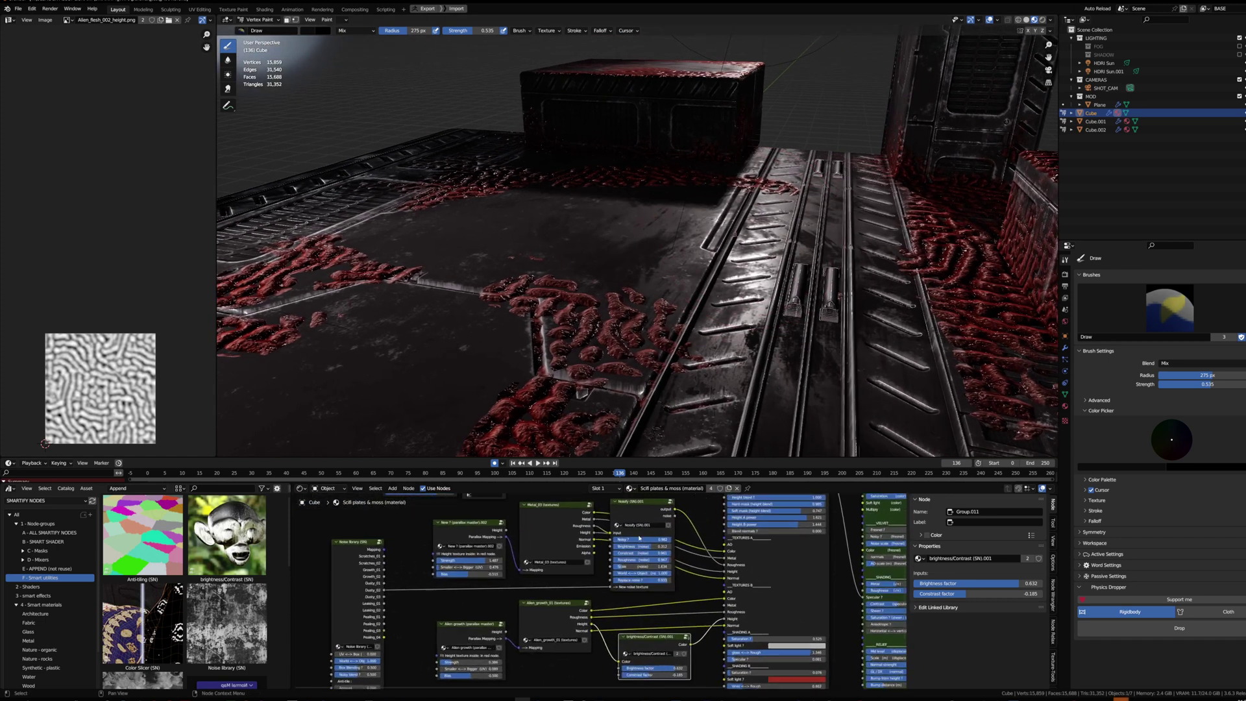
pyautogui.moveTo(673, 287); pyautogui.dragTo(752, 292, button='middle')
pyautogui.moveTo(610, 508); pyautogui.dragTo(621, 508)
pyautogui.hotkey('ctrl', 's')
pyautogui.scroll(-3, 156, 617)
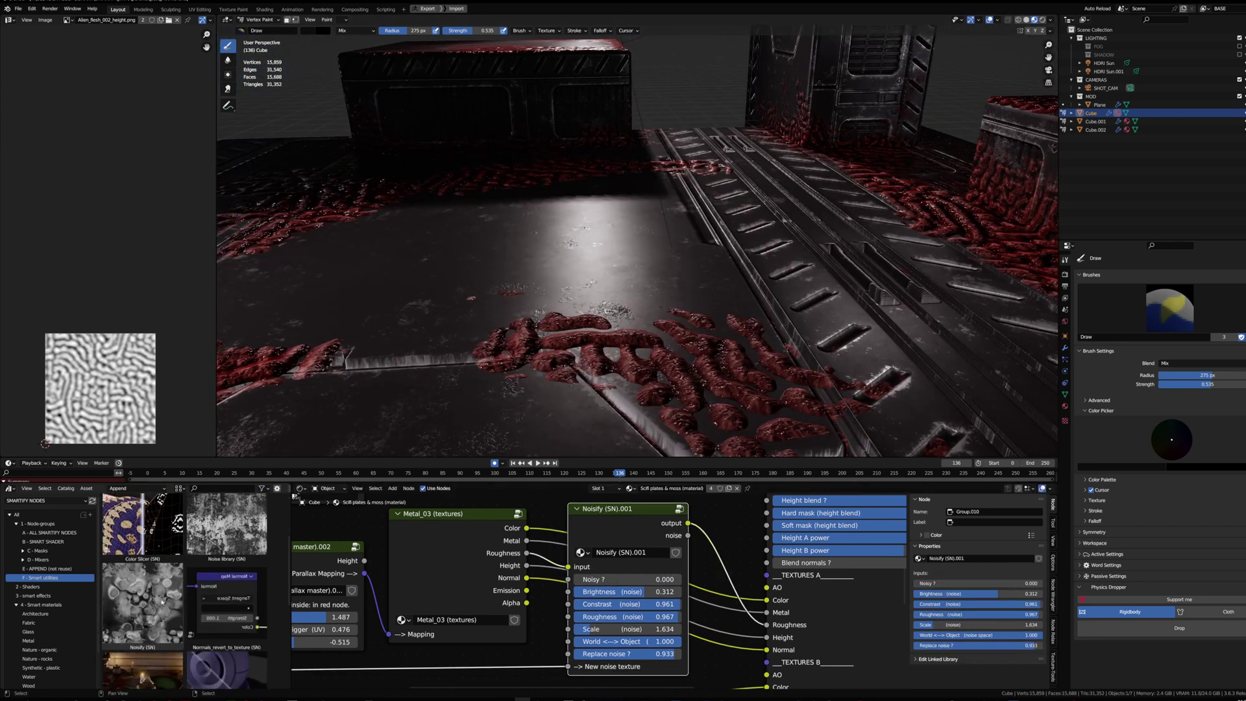
pyautogui.moveTo(613, 546); pyautogui.dragTo(624, 530)
pyautogui.moveTo(608, 577); pyautogui.dragTo(665, 577)
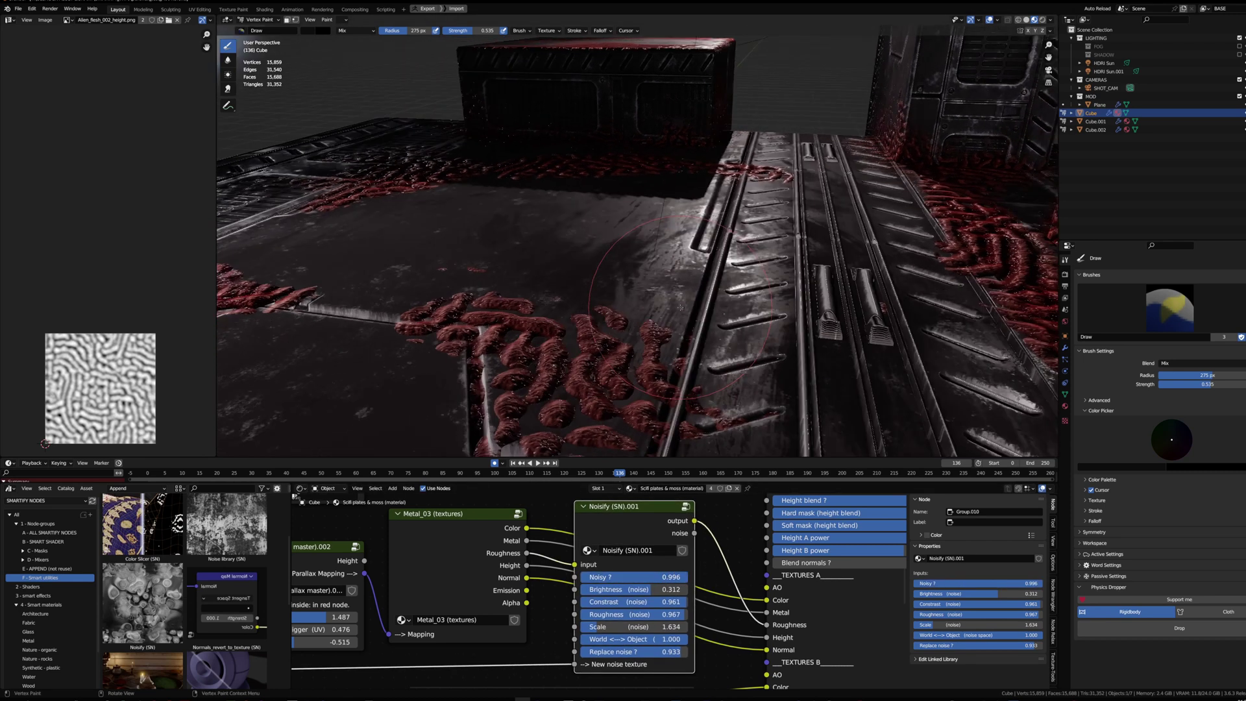
# Lower the Noisify node's Replace noise value to compare the floor's look, and raise it again to 0.911
pyautogui.moveTo(675, 652); pyautogui.dragTo(577, 651)
pyautogui.moveTo(718, 322); pyautogui.dragTo(646, 353, button='middle')
pyautogui.scroll(1, 647, 353)
pyautogui.keyDown('ctrl'); pyautogui.moveTo(597, 642); pyautogui.dragTo(610, 623, button='middle'); pyautogui.keyUp('ctrl')
pyautogui.moveTo(610, 623); pyautogui.dragTo(685, 623)
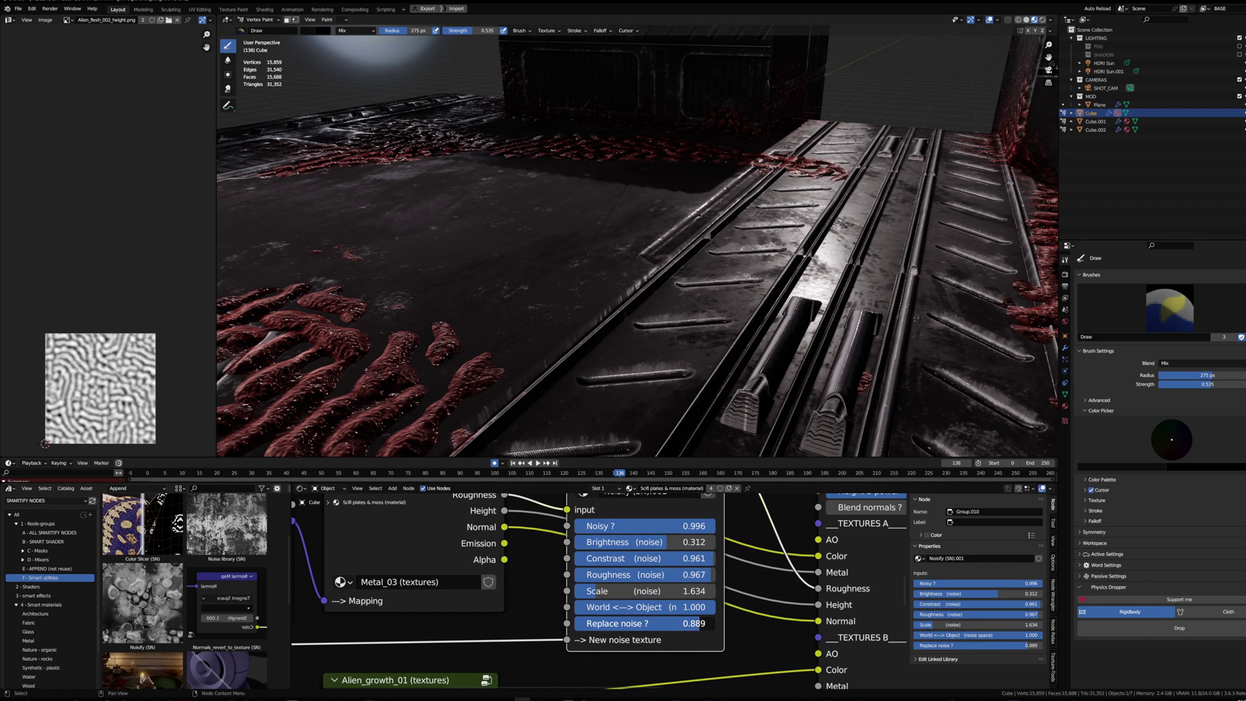
# Examine the Noise library's link to the Noisify node and the worn roughness it gives the metal floor
pyautogui.moveTo(616, 227); pyautogui.dragTo(669, 245, button='middle')
pyautogui.scroll(-2, 579, 573)
pyautogui.scroll(6, 578, 573)
pyautogui.scroll(-5, 579, 574)
pyautogui.moveTo(649, 338)
pyautogui.mouseDown(button='middle')
pyautogui.moveTo(672, 286)
pyautogui.moveTo(582, 301)
pyautogui.moveTo(745, 234)
pyautogui.moveTo(600, 272)
pyautogui.moveTo(620, 264)
pyautogui.moveTo(611, 257)
pyautogui.mouseUp(button='middle')
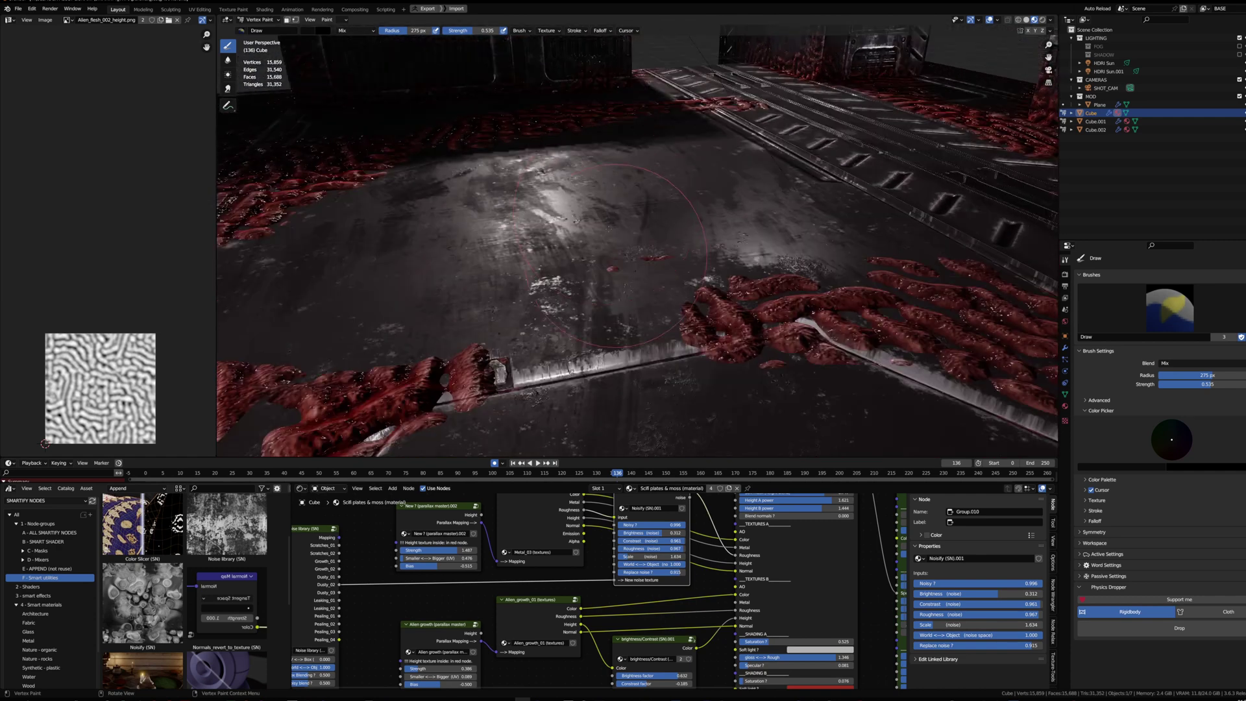
pyautogui.moveTo(657, 223)
pyautogui.mouseDown(button='middle')
pyautogui.moveTo(584, 208)
pyautogui.moveTo(714, 373)
pyautogui.moveTo(701, 403)
pyautogui.mouseUp(button='middle')
pyautogui.scroll(2, 638, 637)
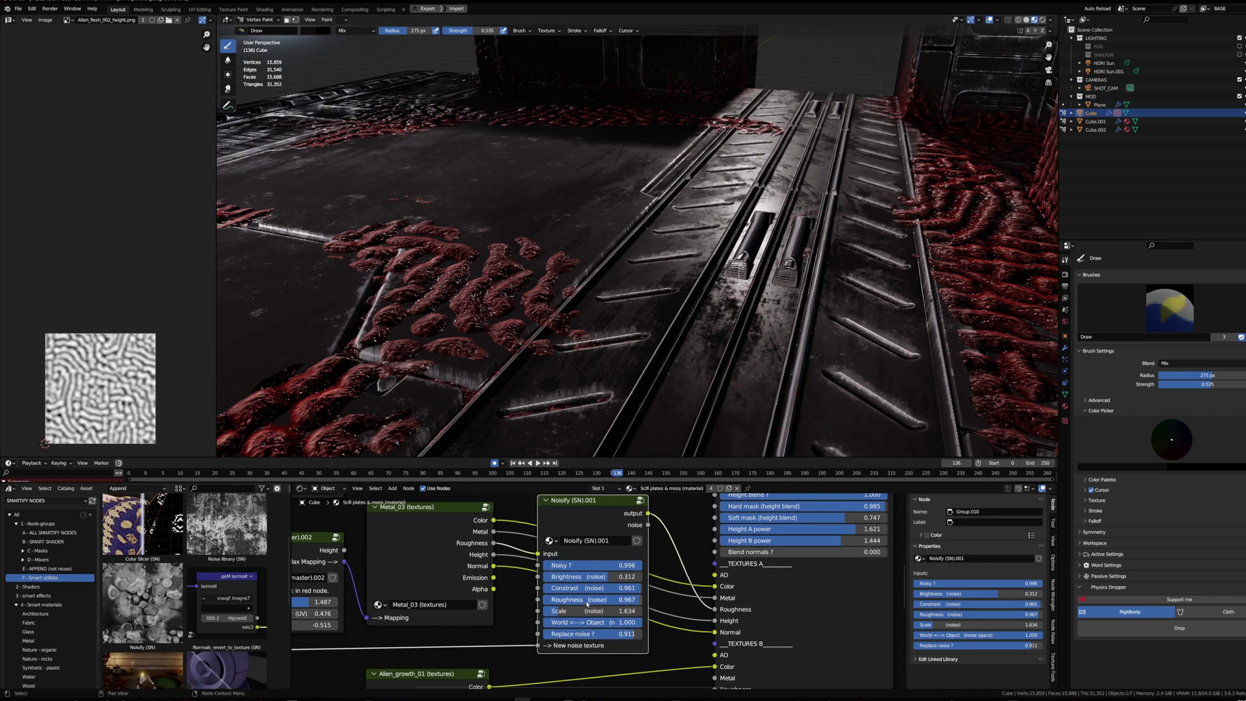
# Reset the Noisify node's noise roughness to 1.000 and set its noise scale to 1.760
pyautogui.press('BackSpace')
pyautogui.scroll(2, 596, 597)
pyautogui.moveTo(553, 624); pyautogui.dragTo(562, 625)
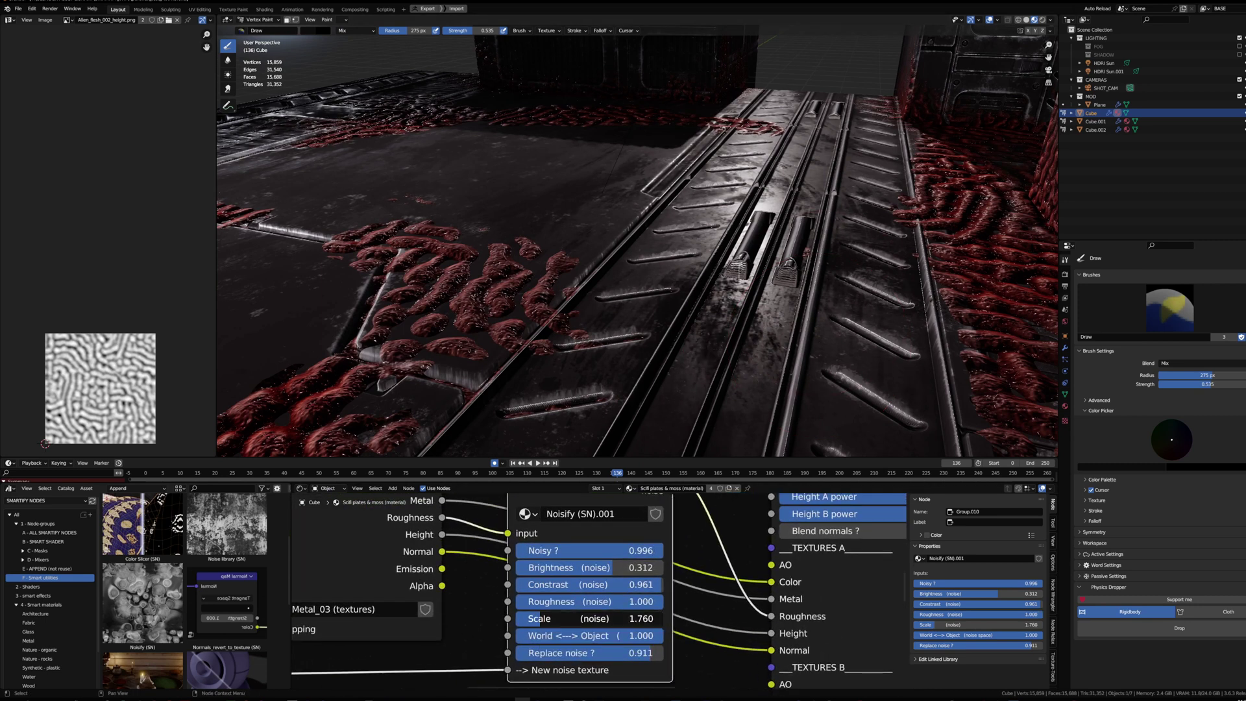